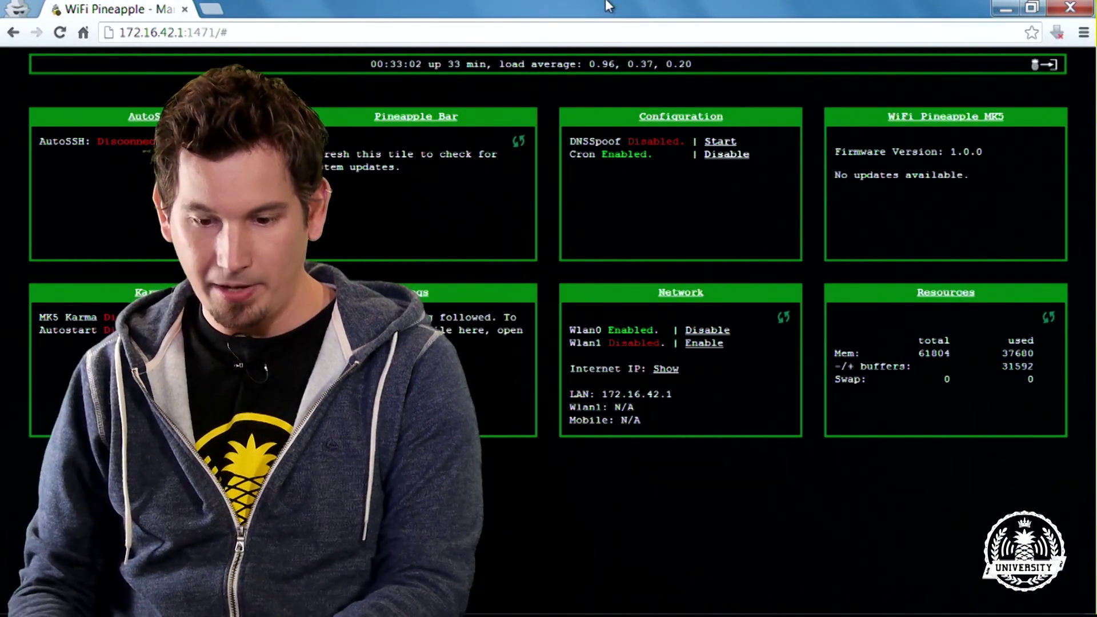
Inspect the dashboard address 172.16.42.1:1471 in the browser's address bar
key(ctrl+l)
key(alt+Tab)
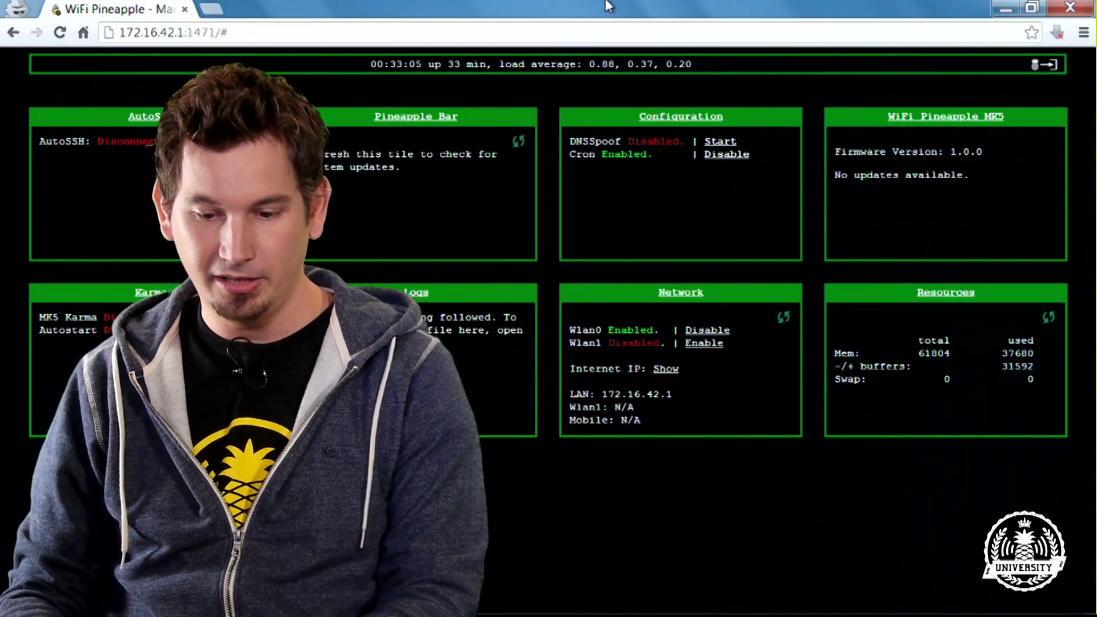
key(shift+Home)
key(Right)
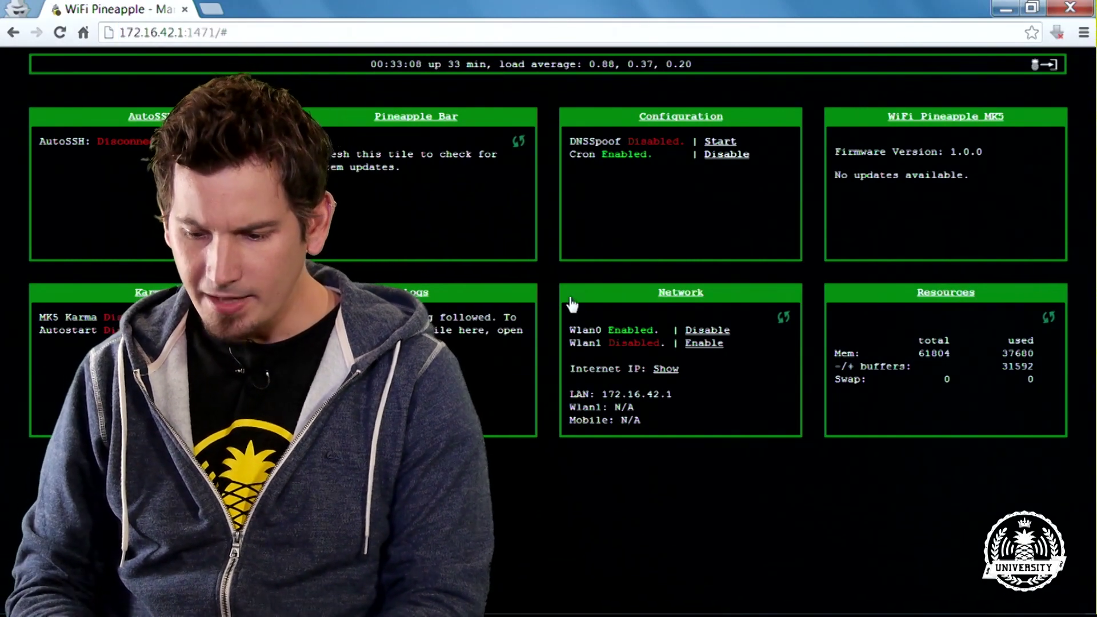
Expand the Network tile to view full network details, then close the Network Info panel
click(571, 299)
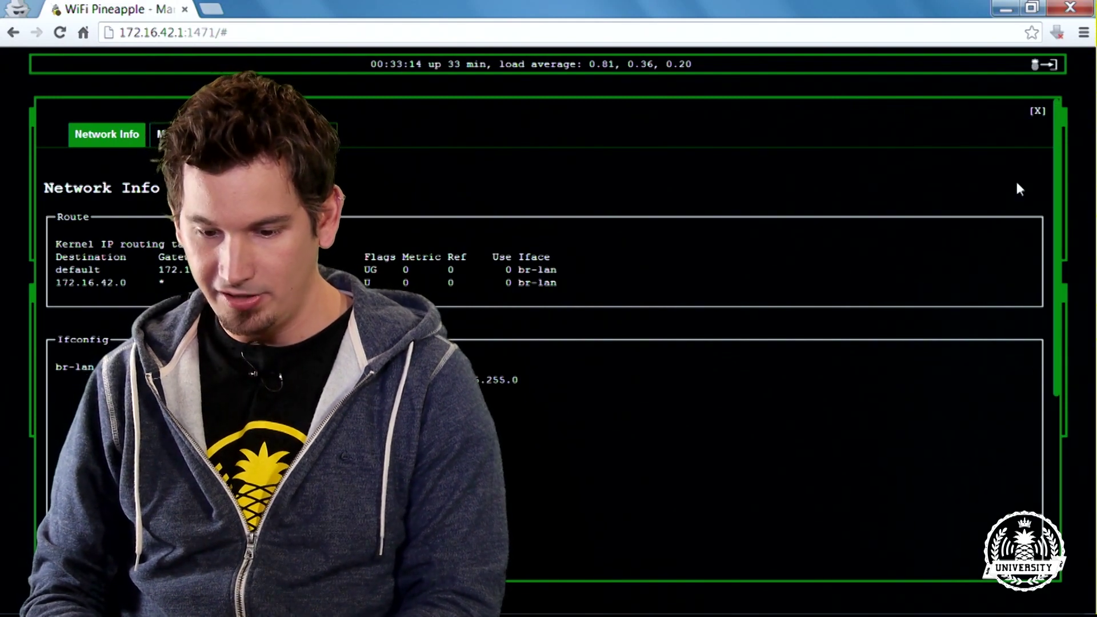
mouse_move(1057, 182)
mouse_down()
mouse_move(1061, 384)
mouse_move(1064, 183)
mouse_up()
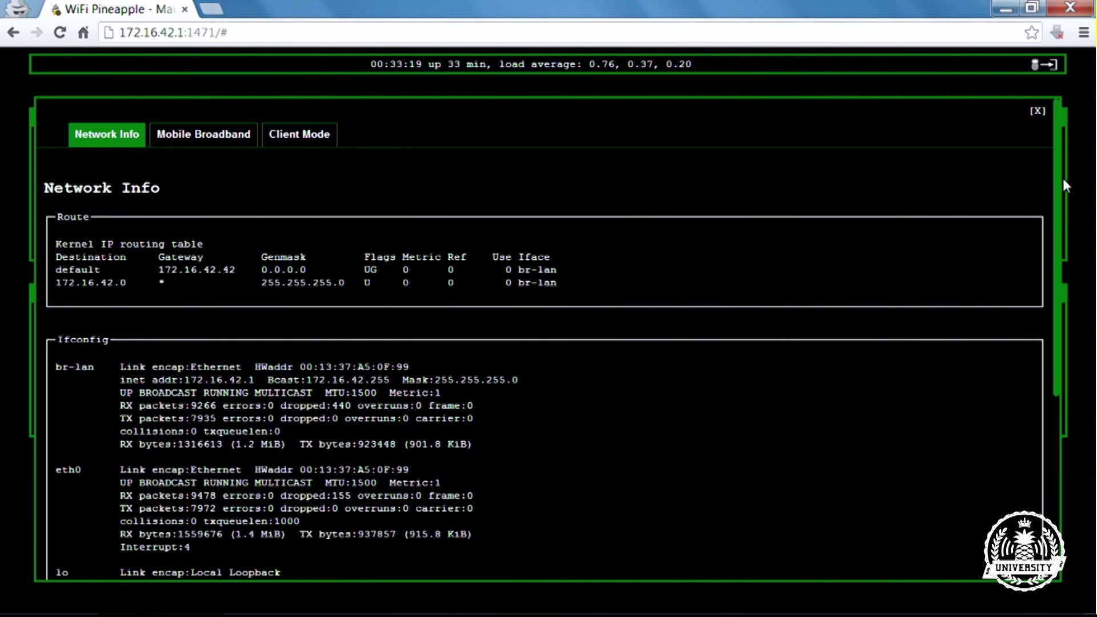
click(1037, 116)
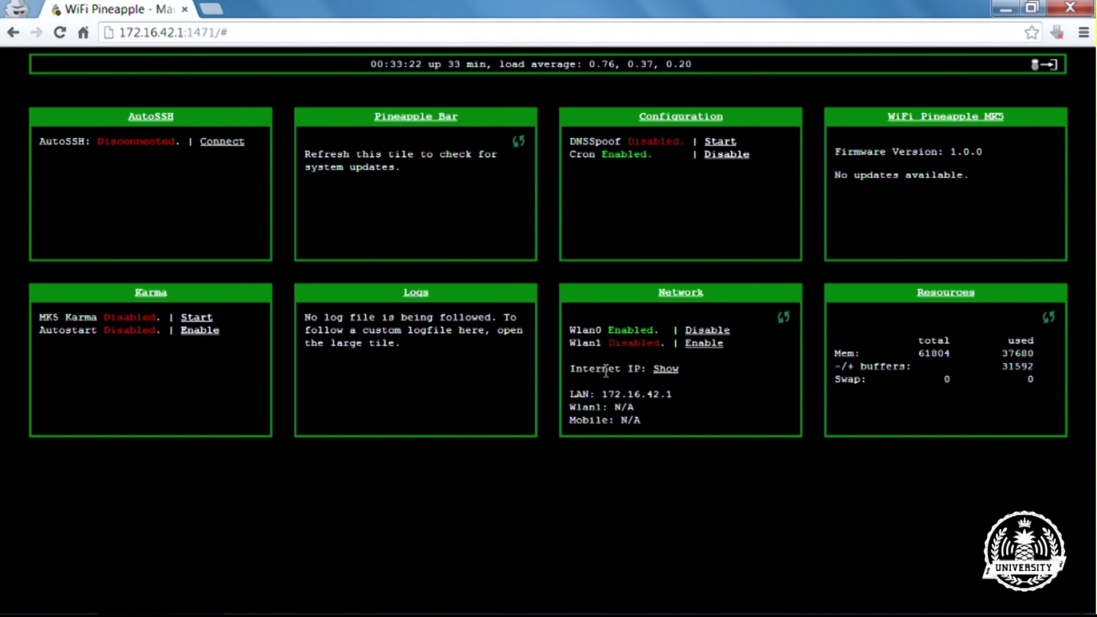
Reveal the Internet IP, which reads Error Connecting beside LAN 172.16.42.1
drag(571, 371, 644, 371)
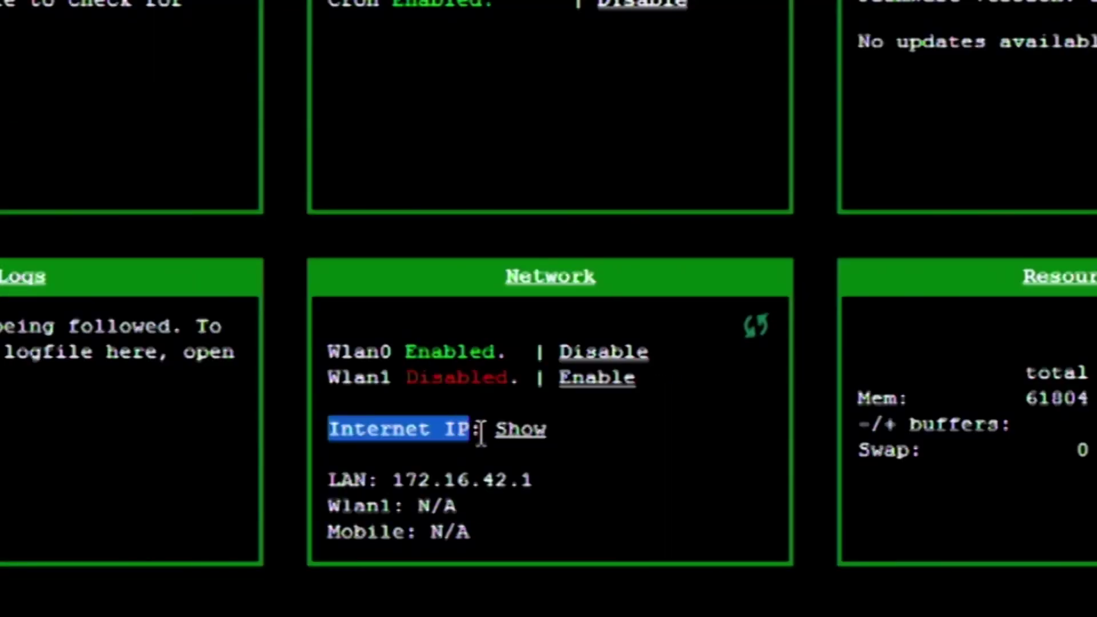
drag(482, 431, 334, 438)
click(436, 467)
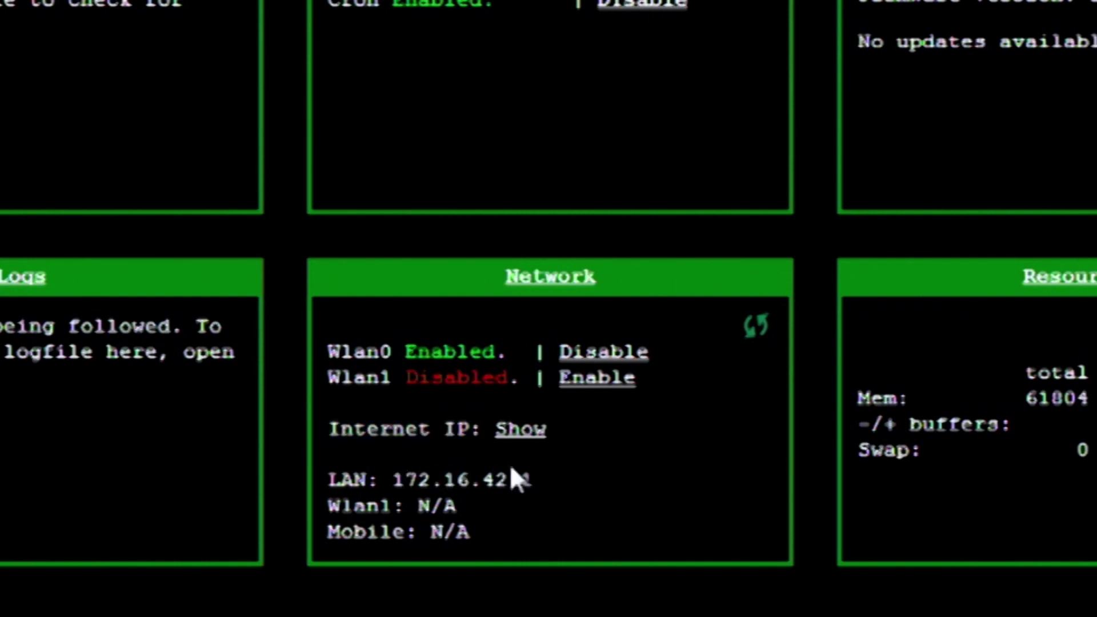
click(527, 431)
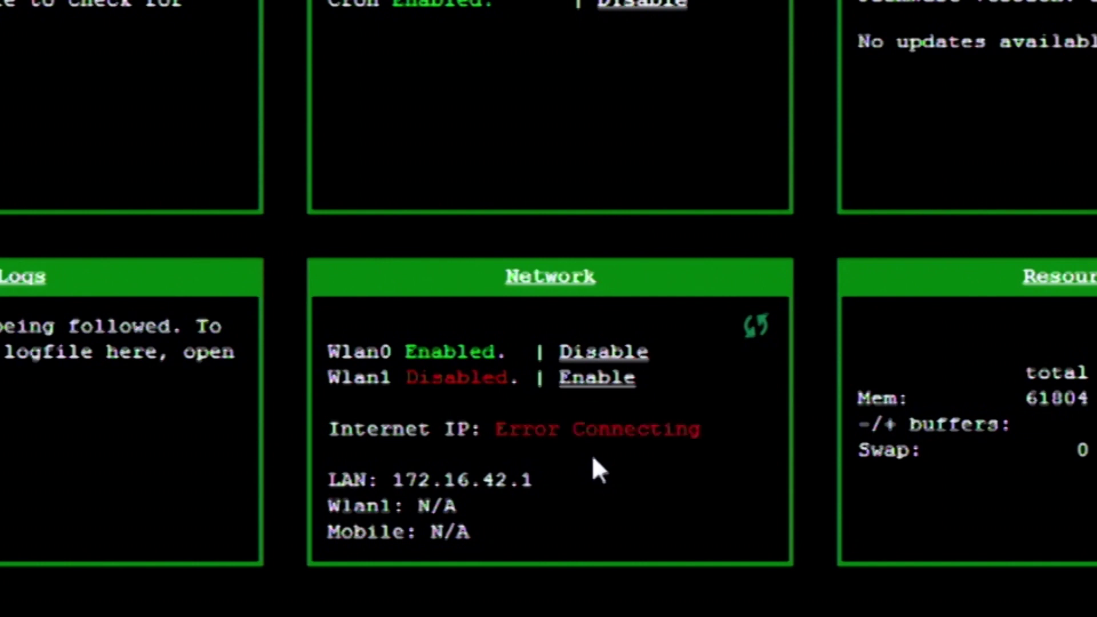
drag(501, 429, 709, 429)
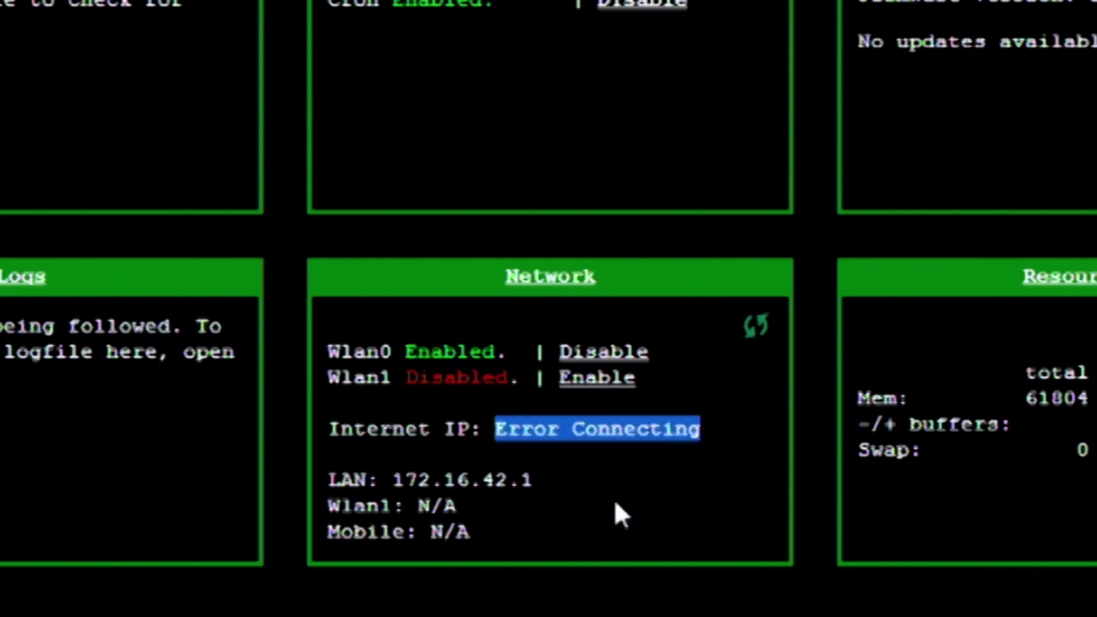
click(591, 498)
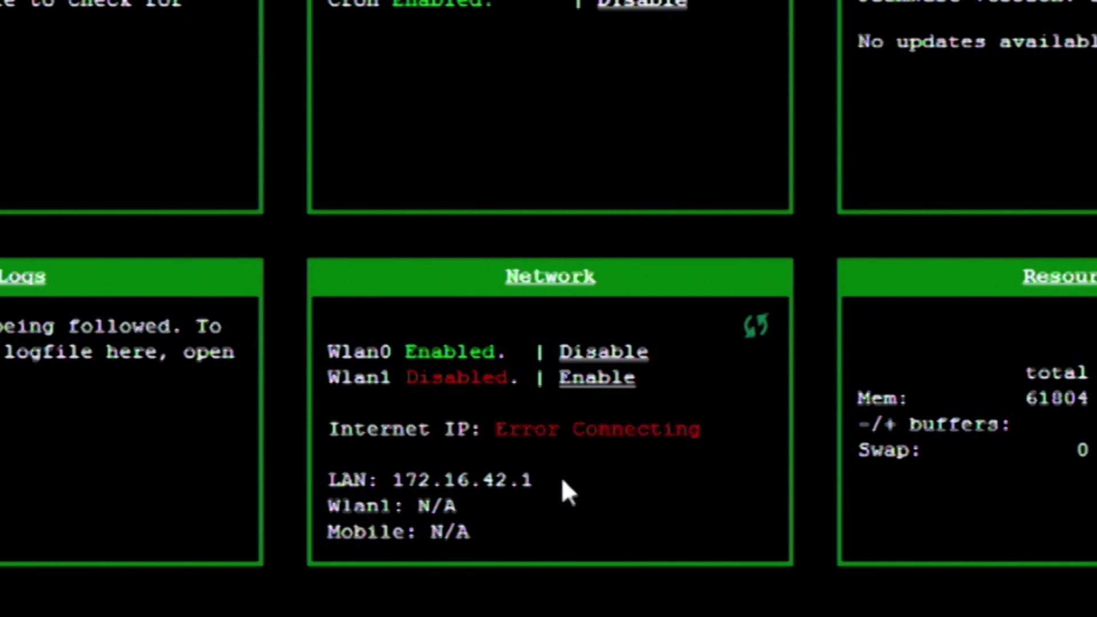
drag(395, 479, 492, 479)
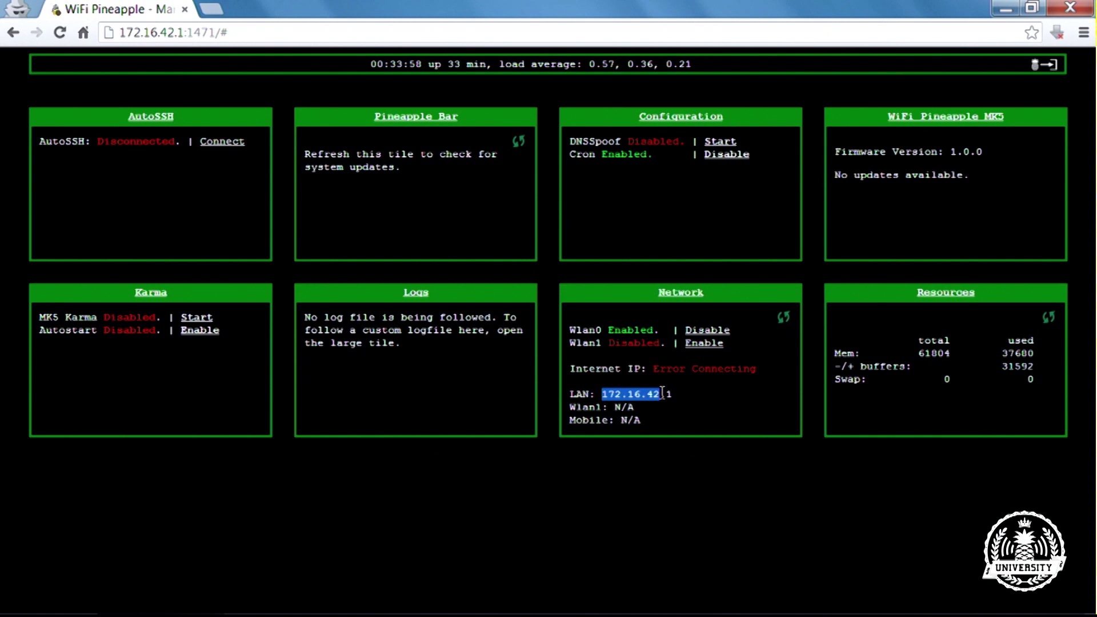
click(664, 423)
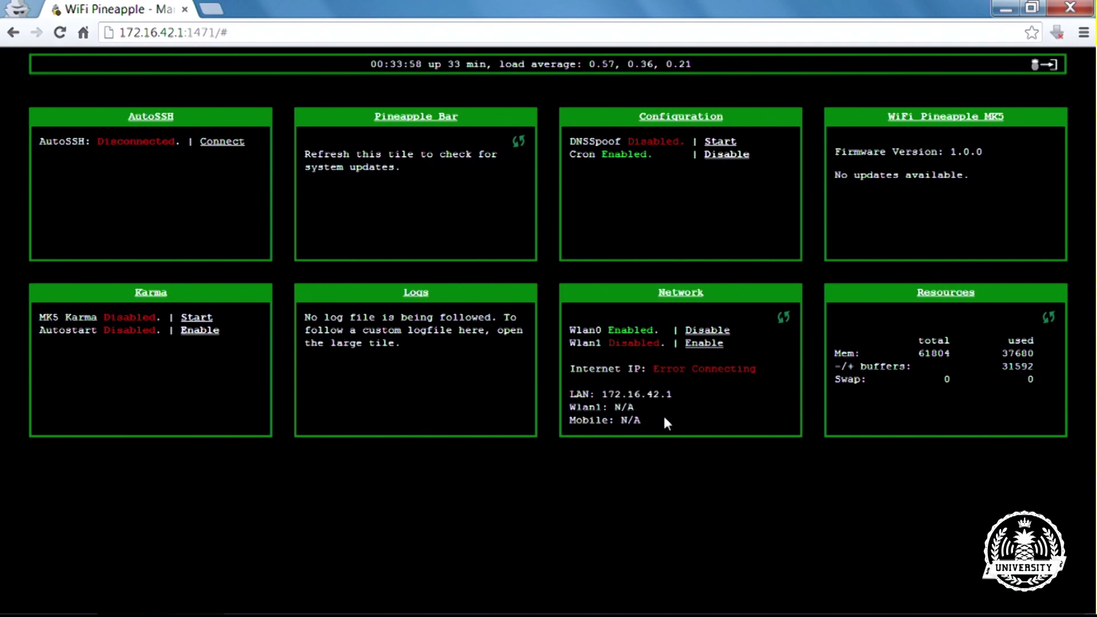
key(super+r)
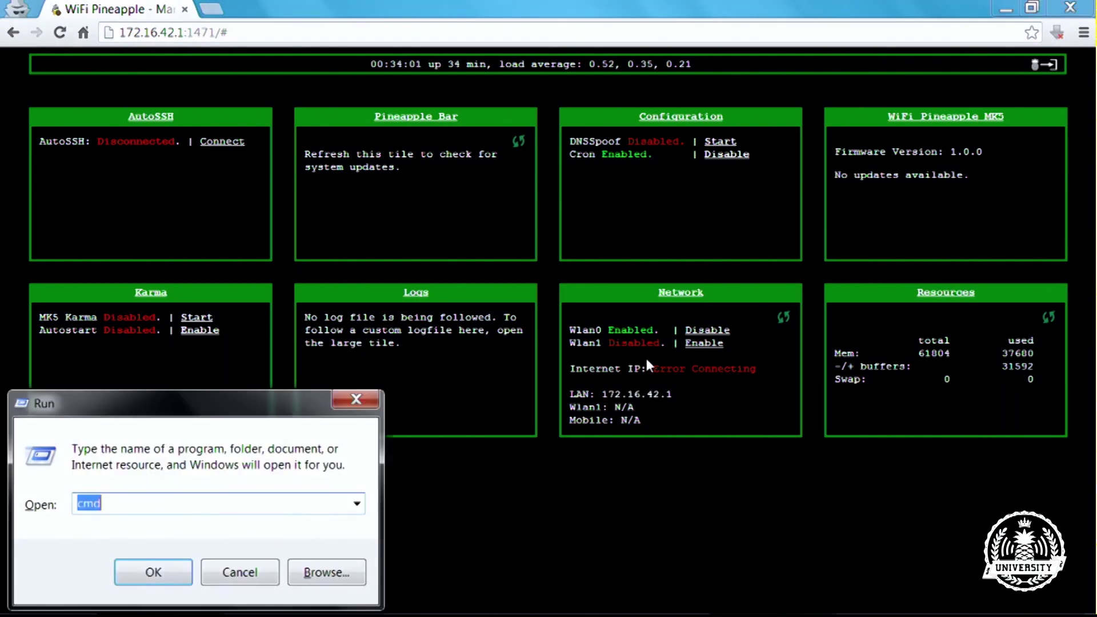
text(cmd)
key(Return)
text(ipco)
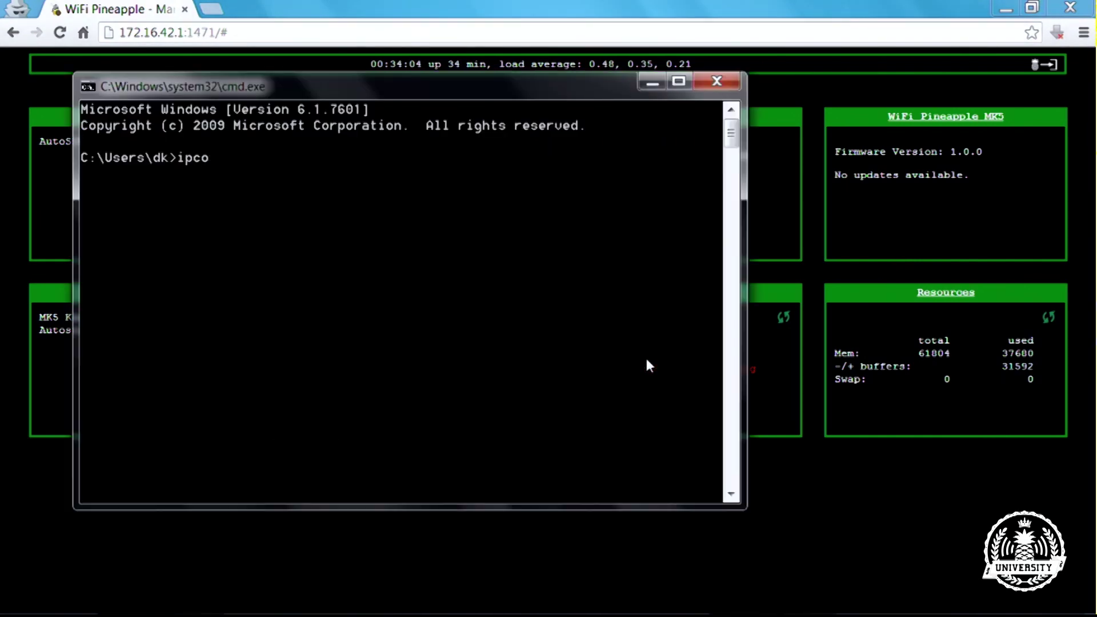
text(nfig)
key(Return)
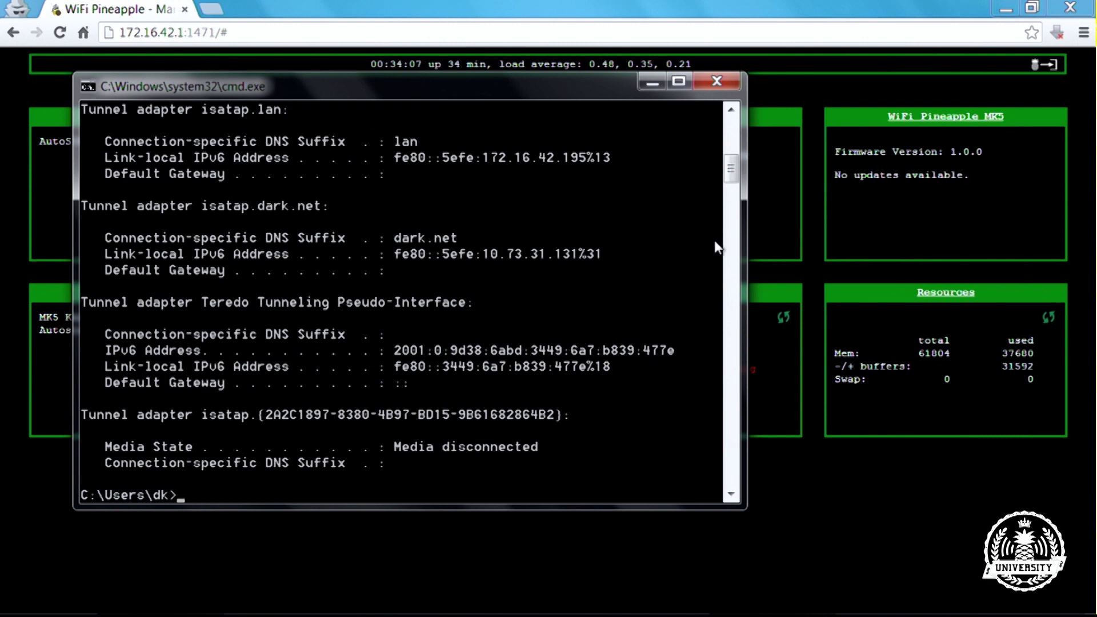
drag(731, 171, 732, 146)
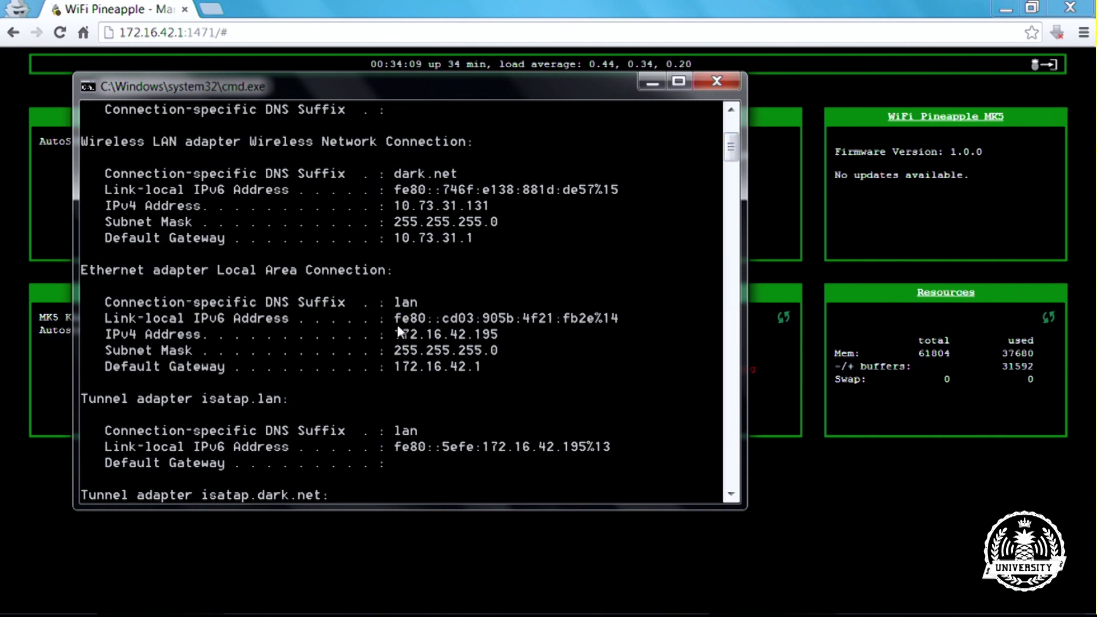
key(alt+space)
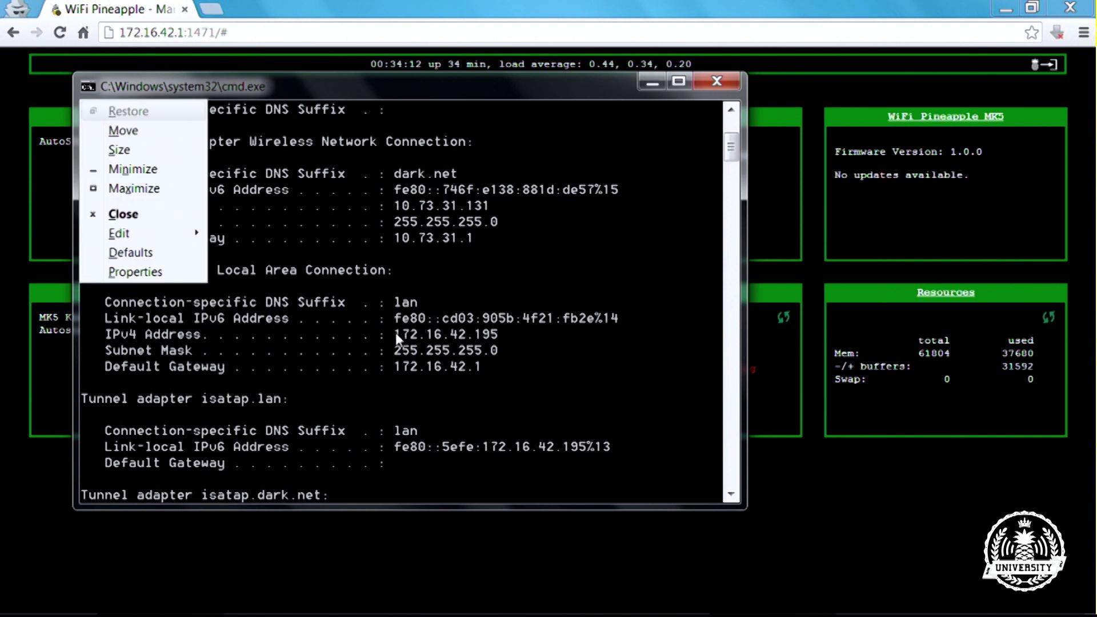
key(Up)
key(Up)
key(Up)
key(Right)
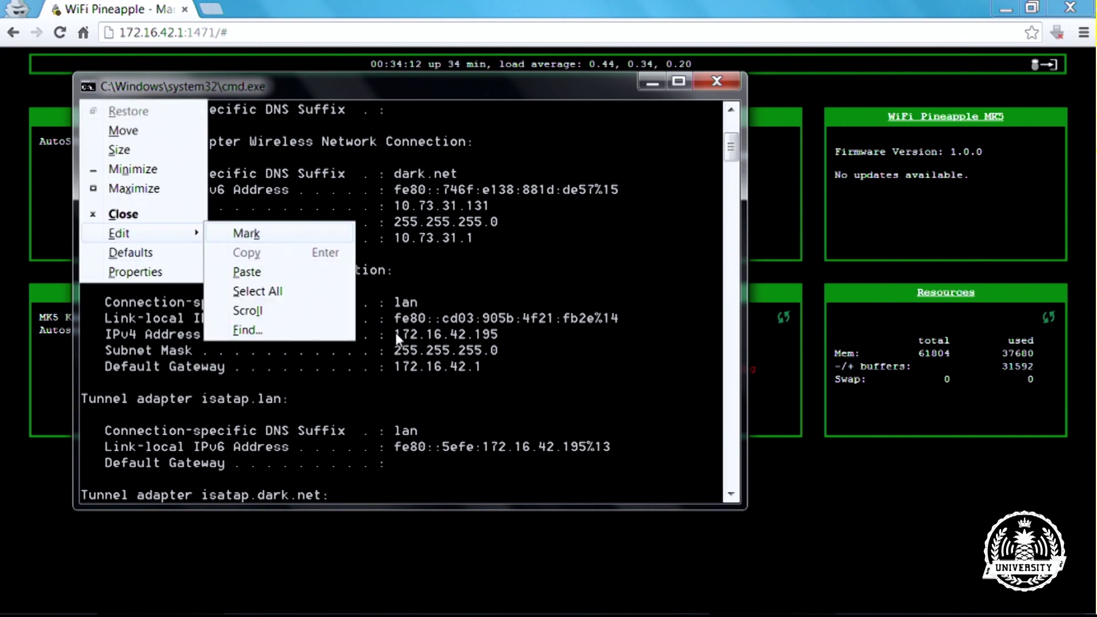
key(Return)
drag(395, 334, 476, 346)
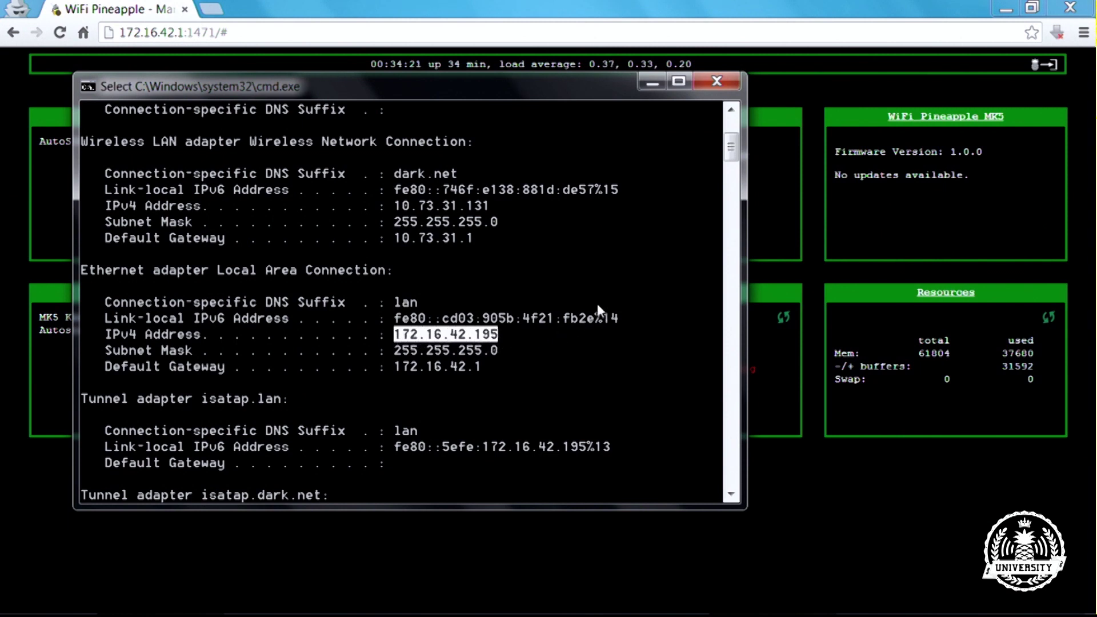
click(718, 81)
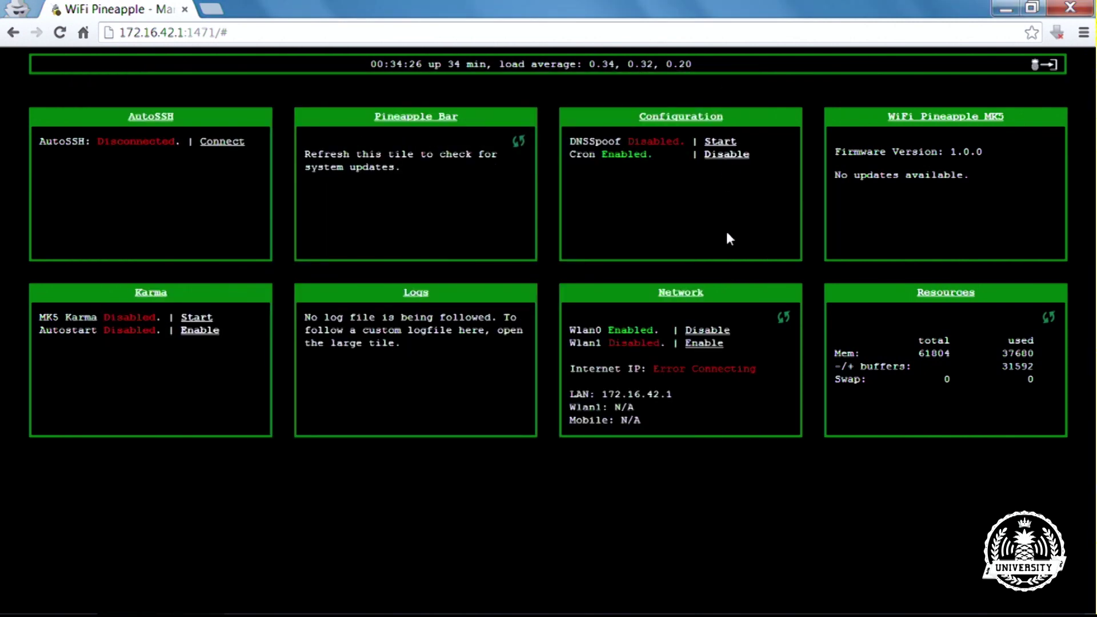
Open the Network and Sharing Center from the tray and go to the adapter list
click(951, 604)
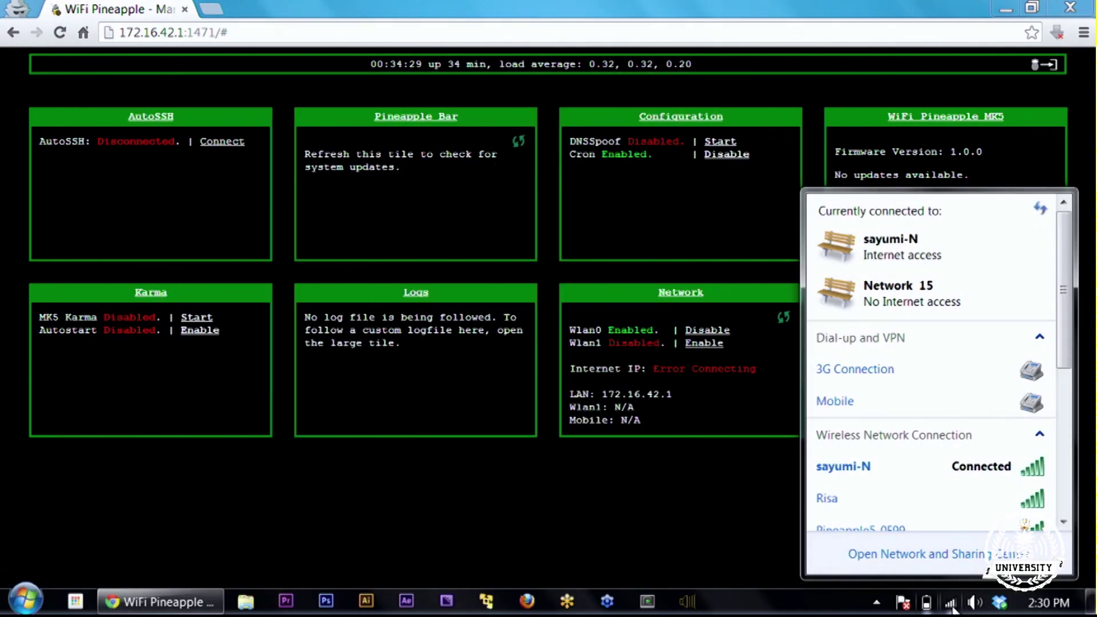
click(937, 555)
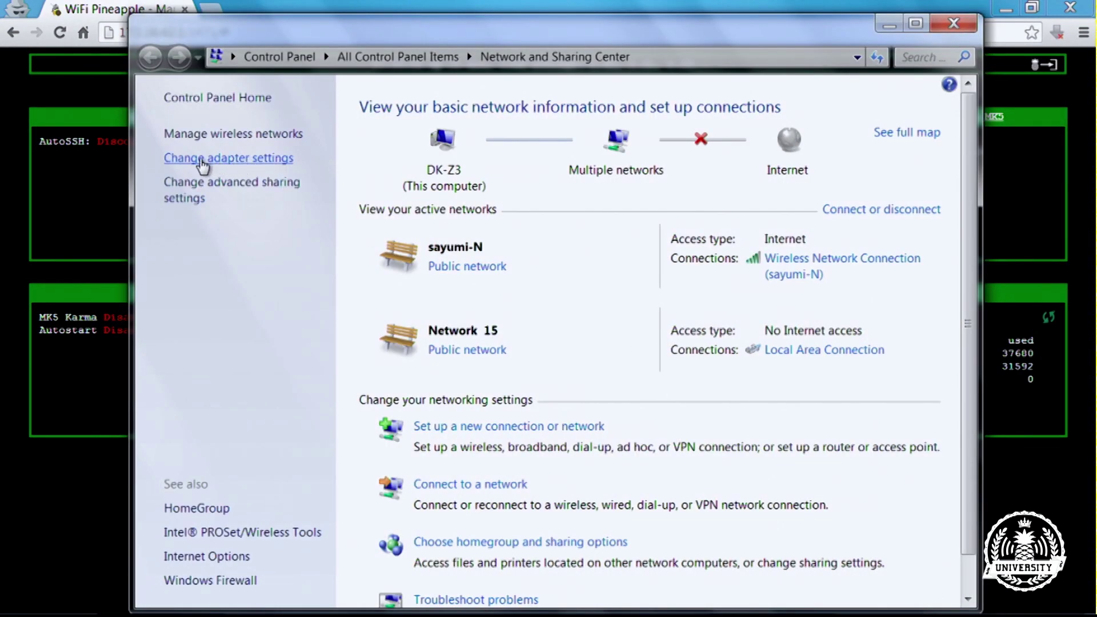
click(222, 160)
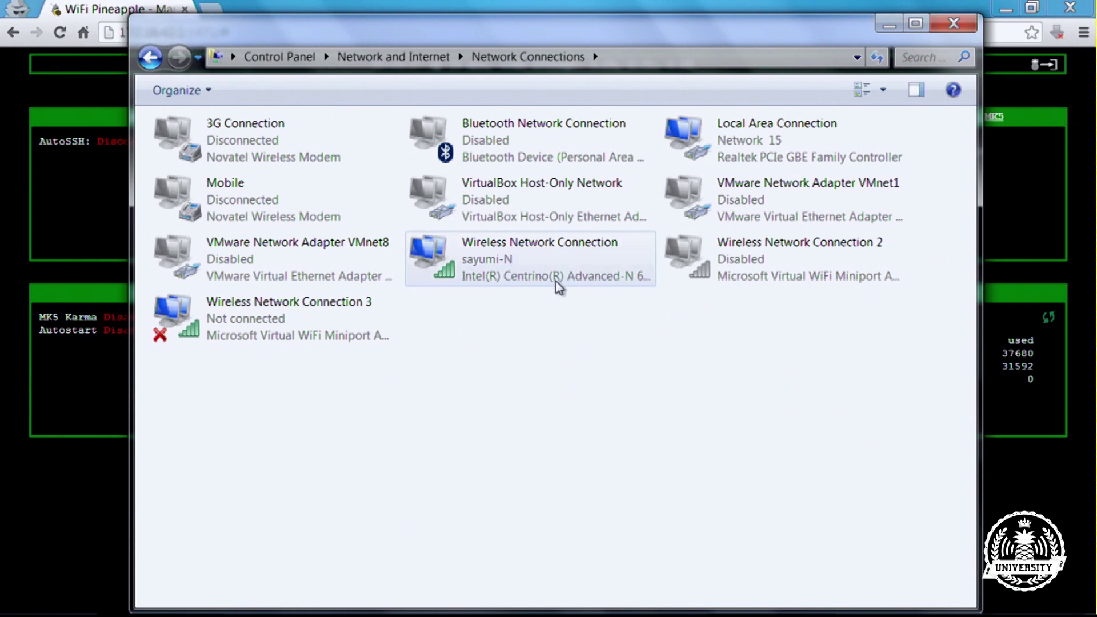
Open Properties for the Wireless Network Connection adapter
click(571, 267)
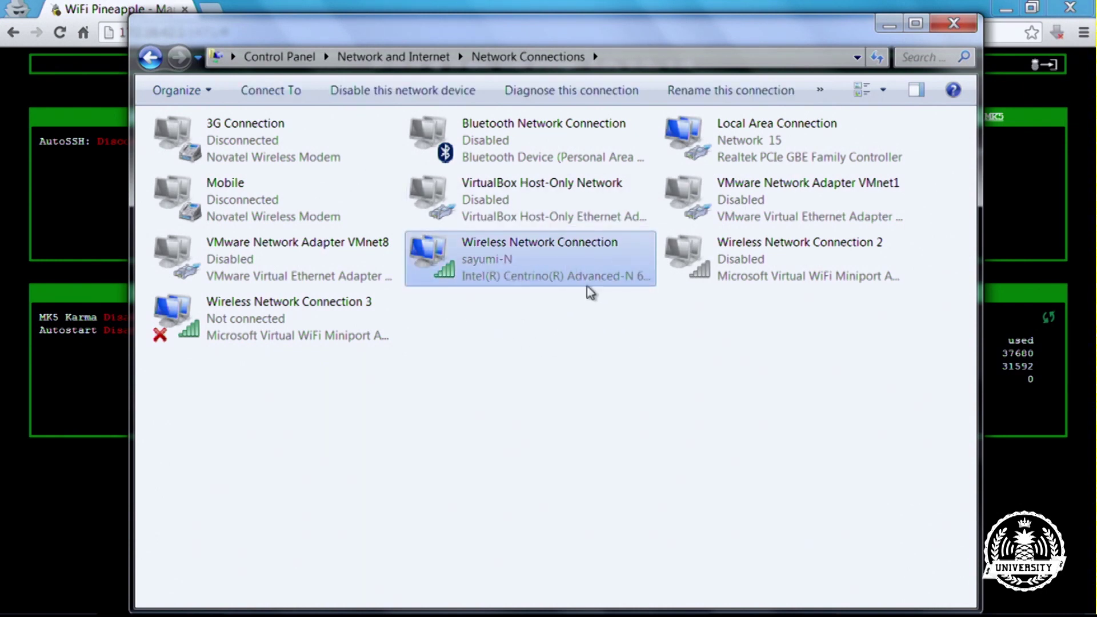
right_click(501, 262)
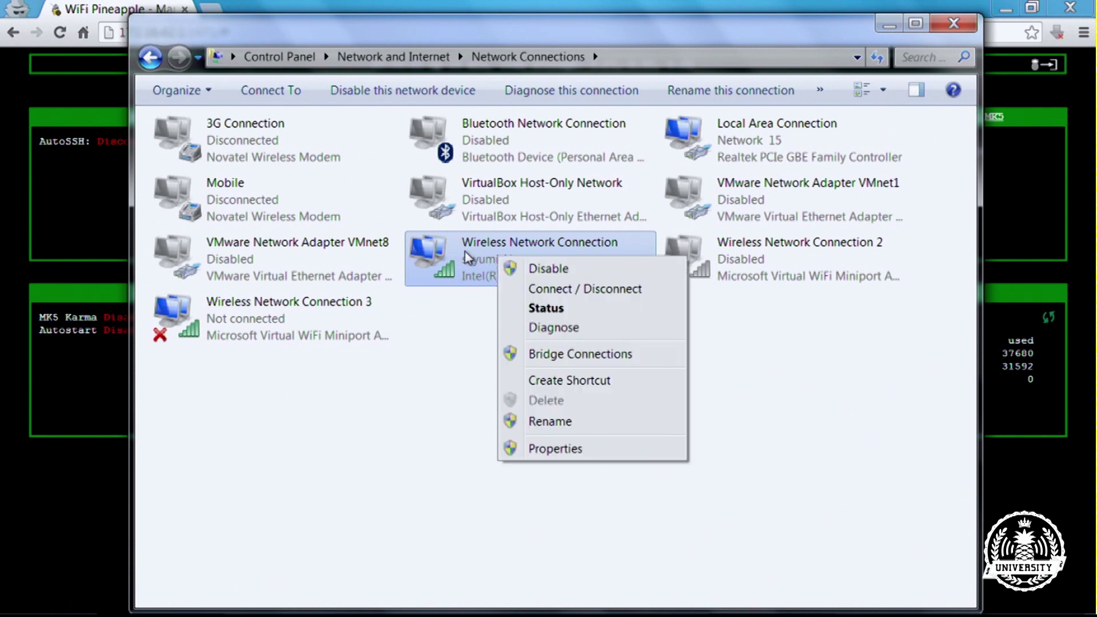
click(466, 273)
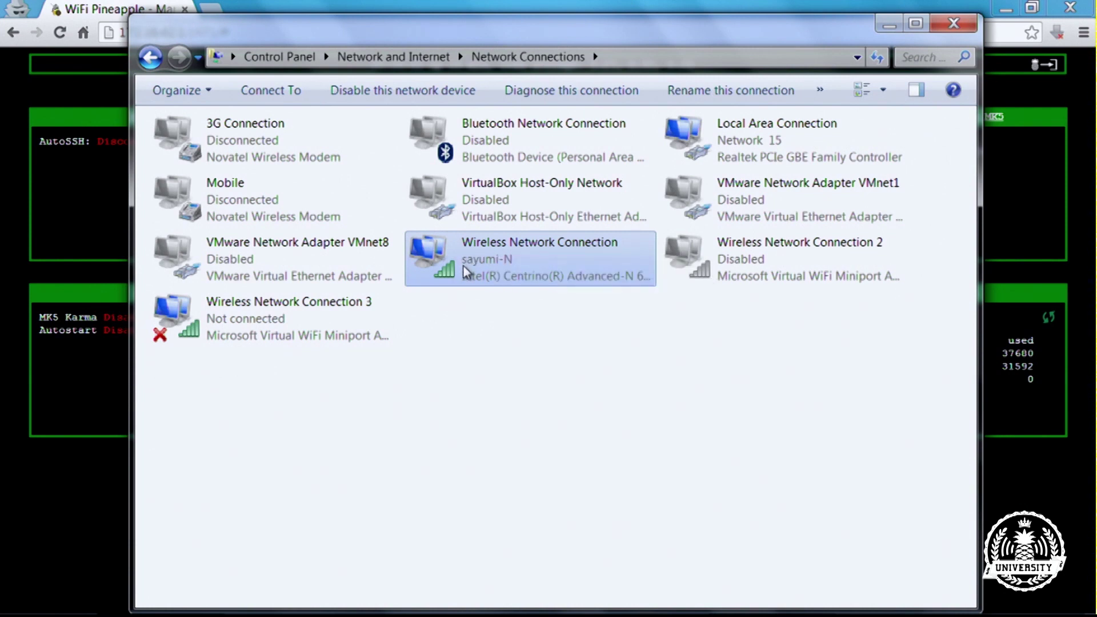
right_click(546, 257)
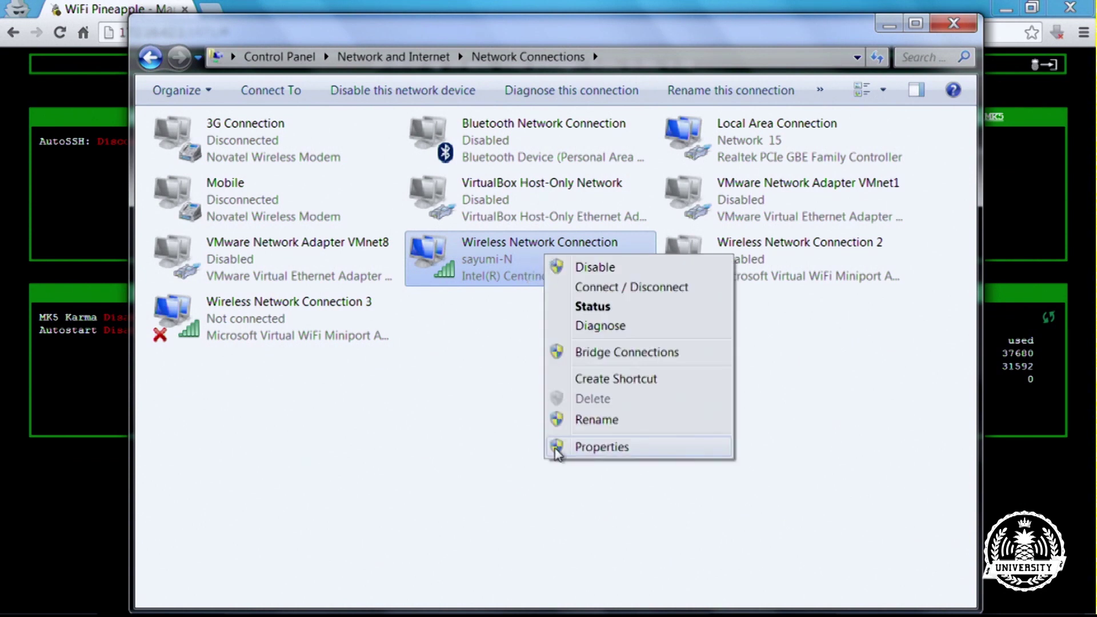
click(575, 451)
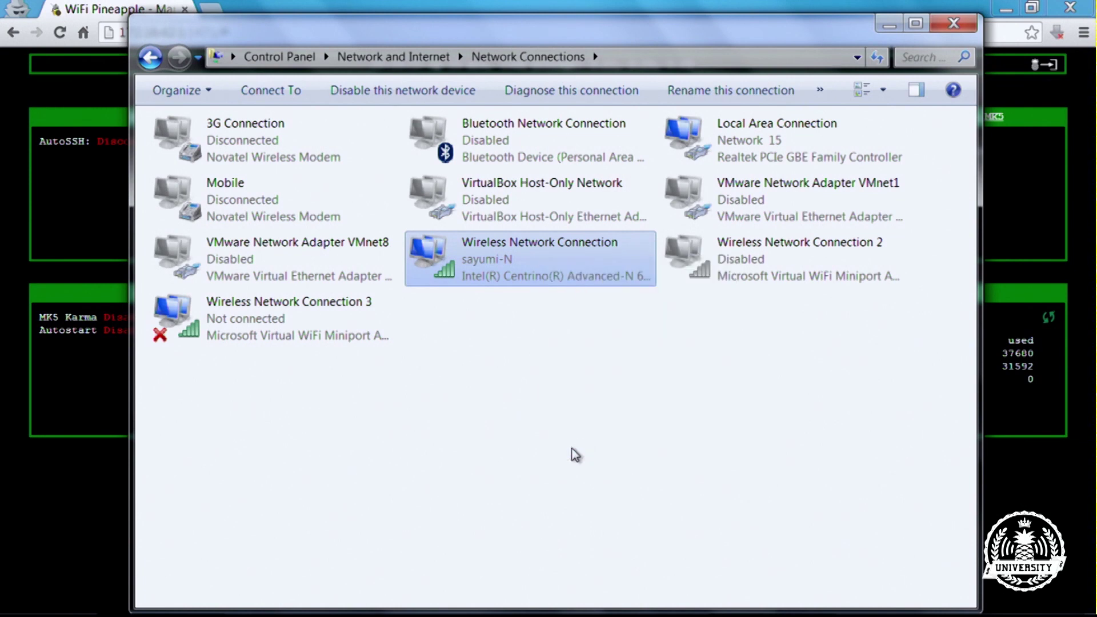
Enable Internet Connection Sharing on the wireless connection, sharing to Local Area Connection, and apply
click(253, 143)
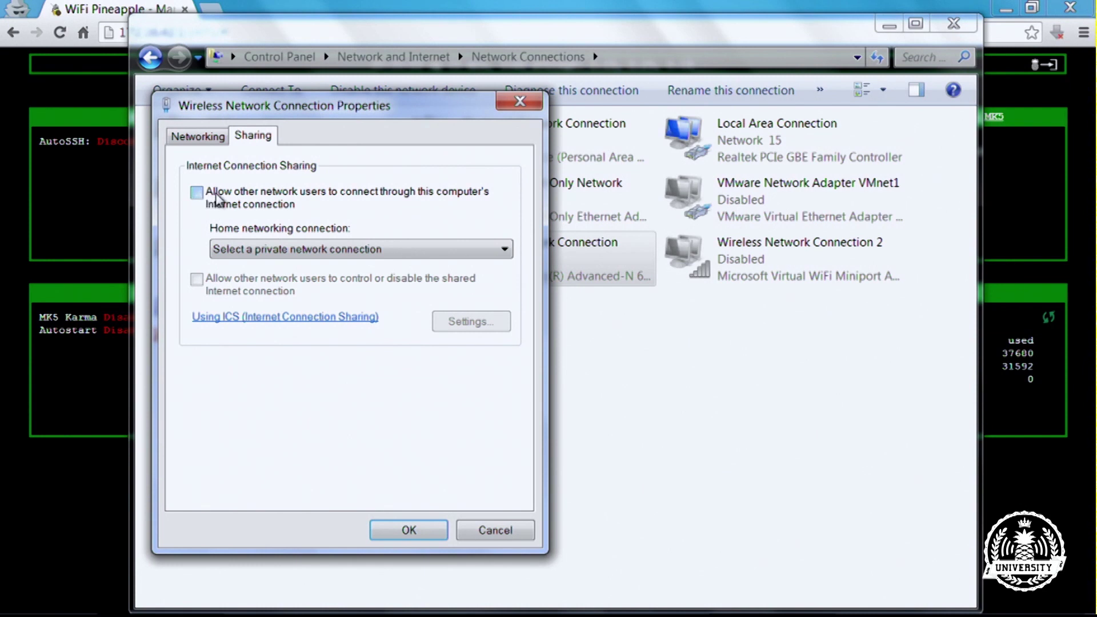
click(294, 197)
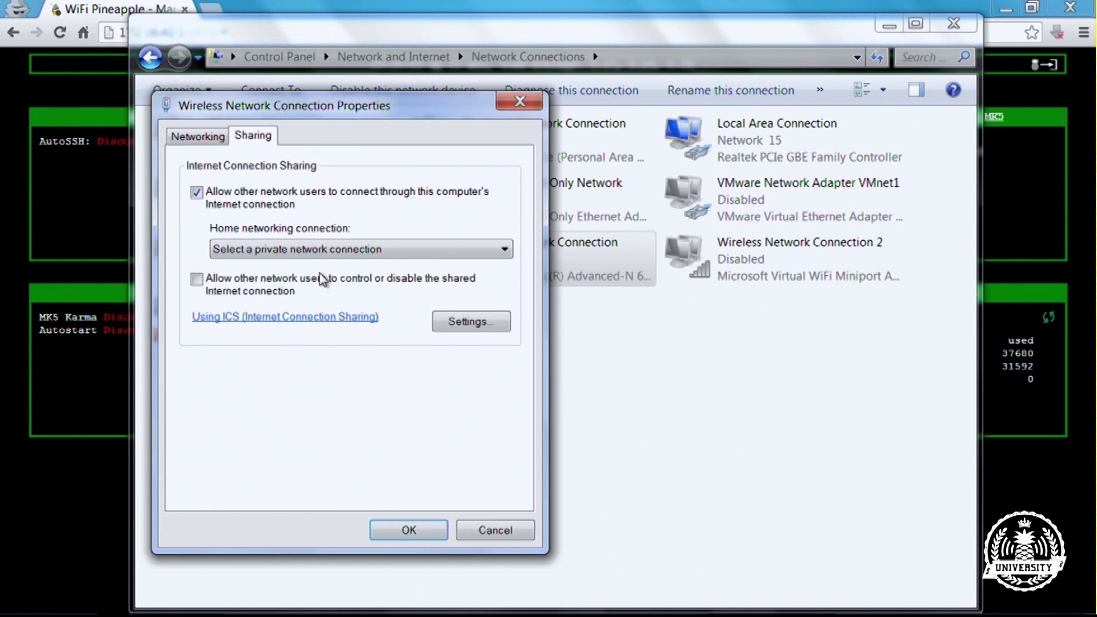
click(414, 249)
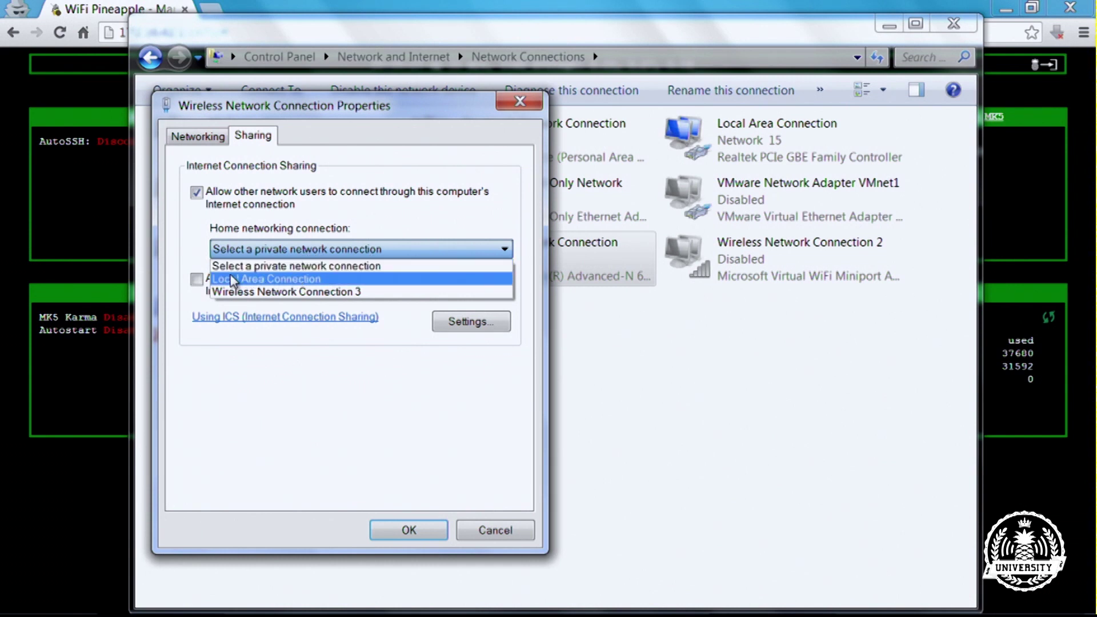
click(295, 280)
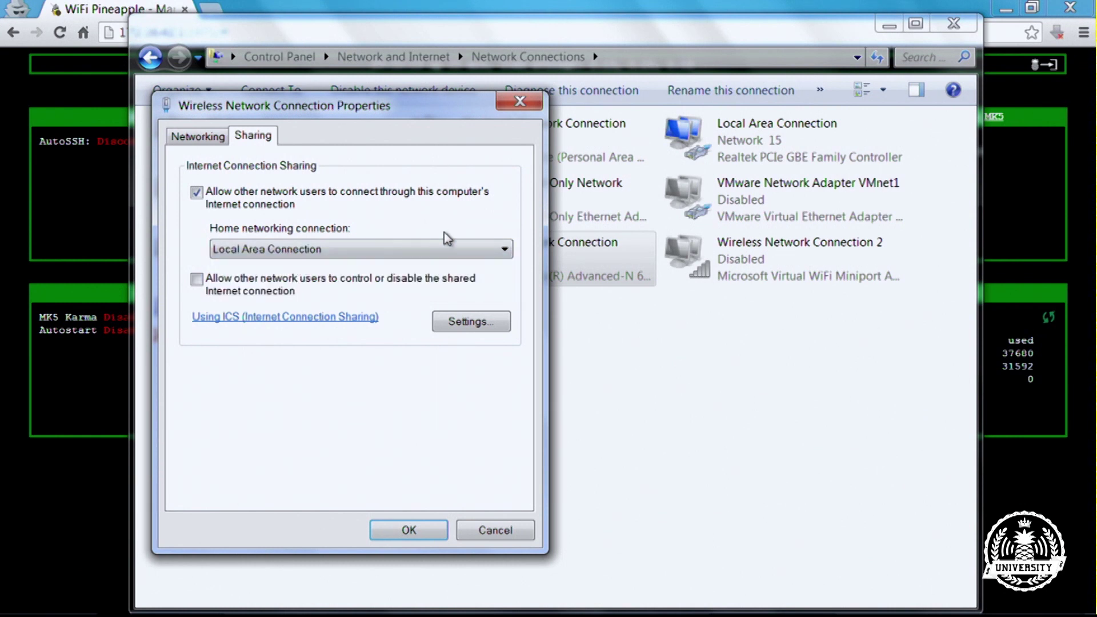
click(369, 246)
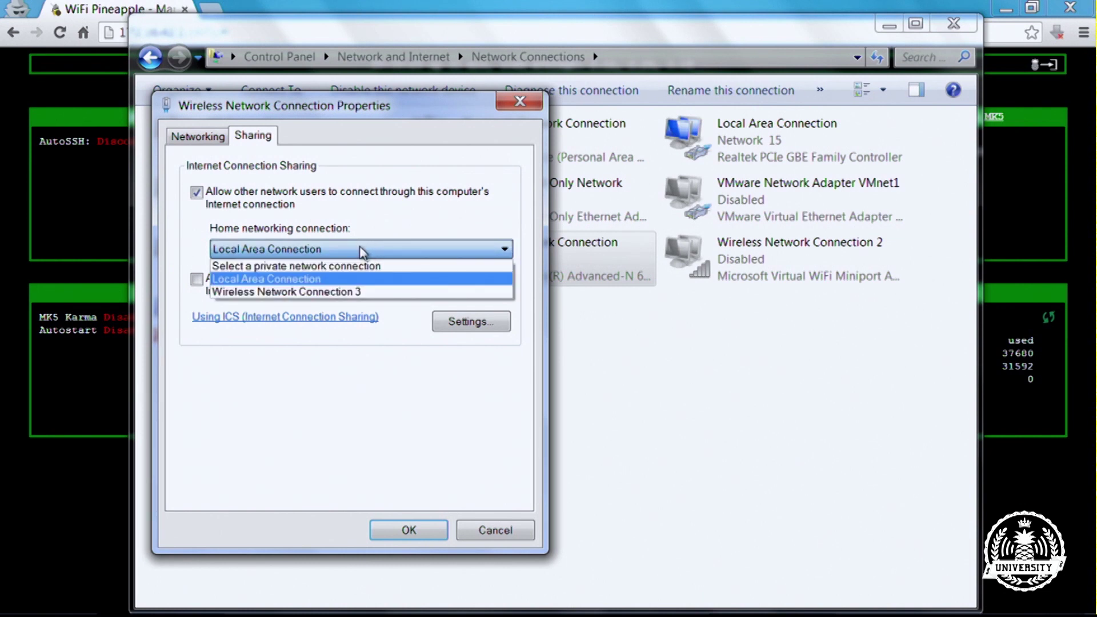
click(365, 250)
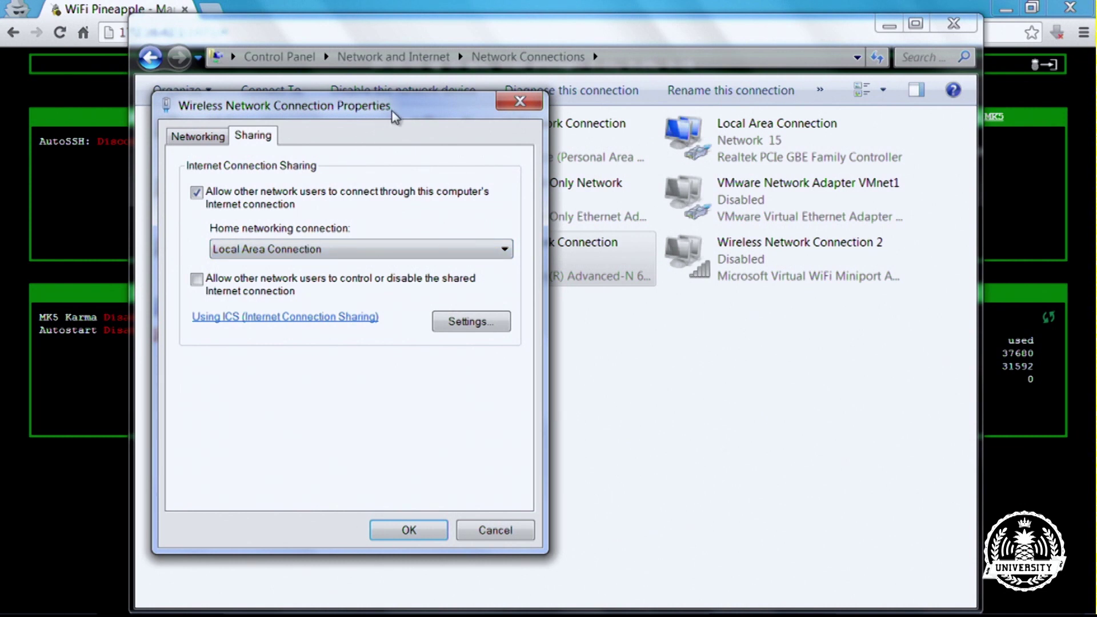
click(395, 531)
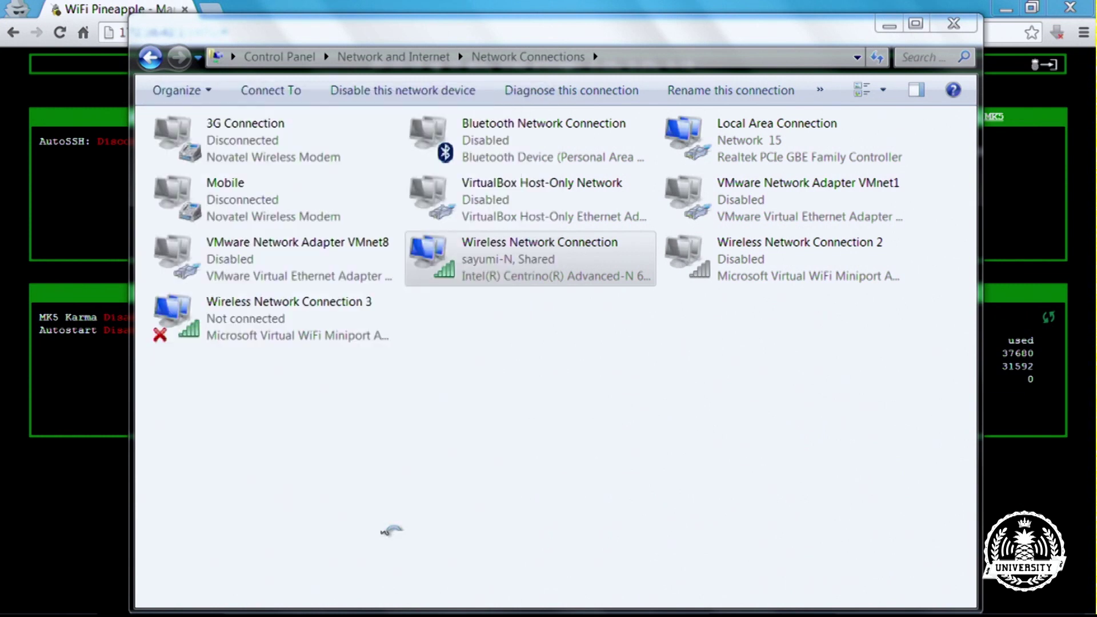
Open Local Area Connection's Properties to show its item list with Internet Protocol Version 4
click(772, 151)
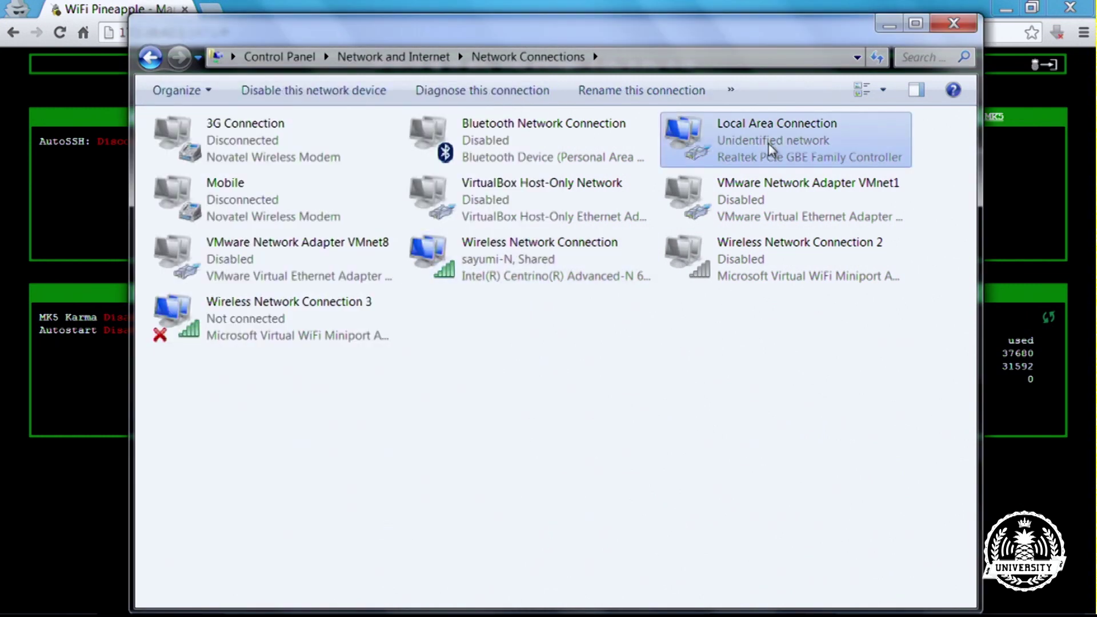
right_click(692, 135)
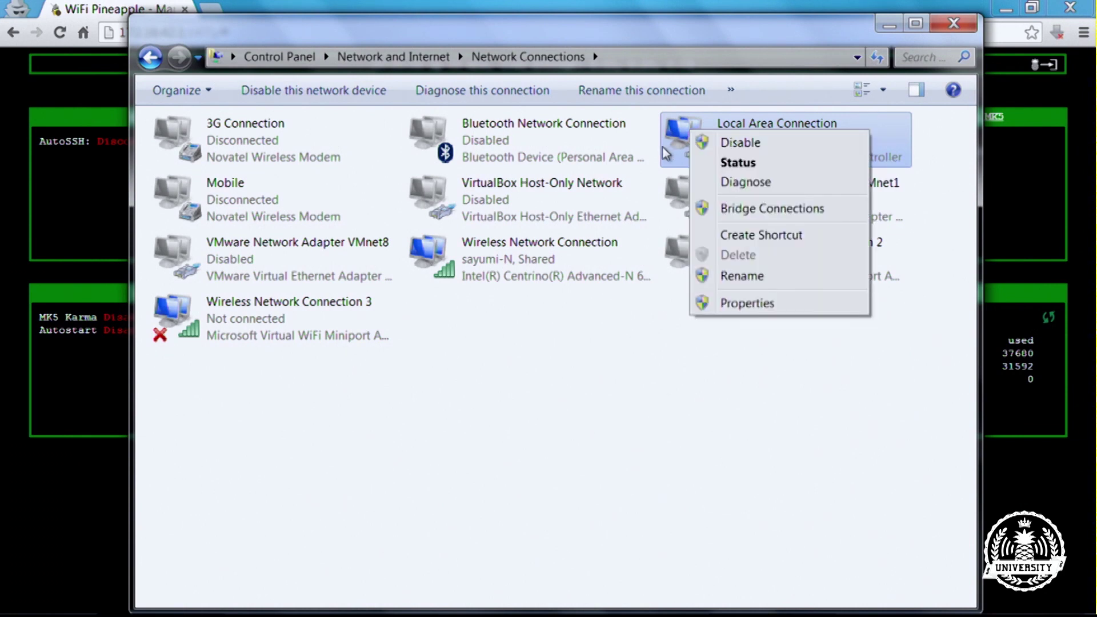
click(678, 368)
right_click(718, 127)
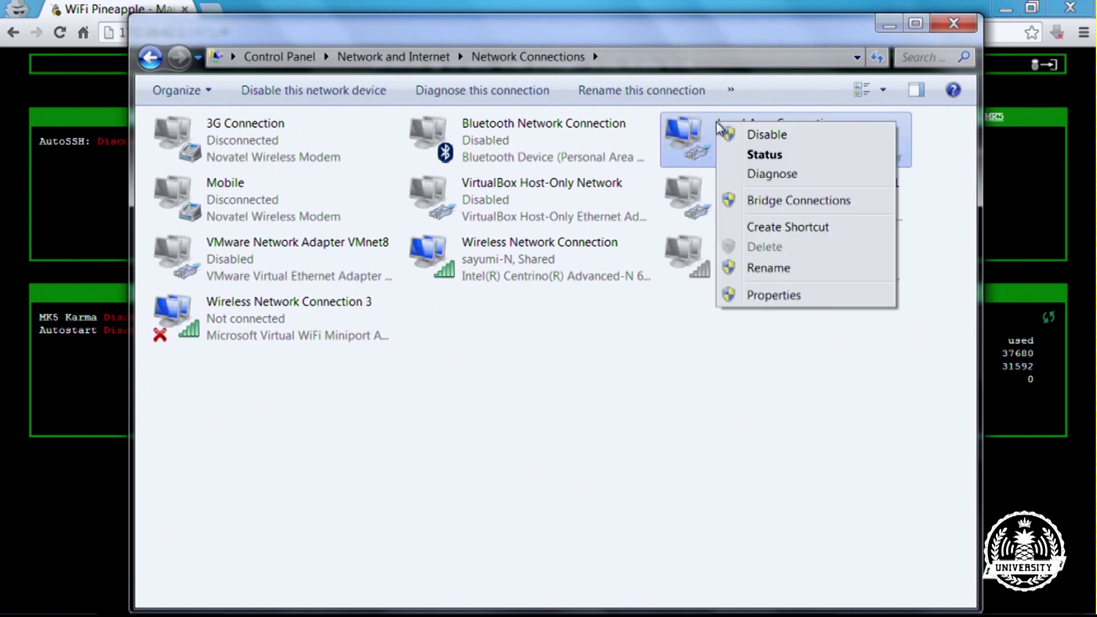
click(680, 145)
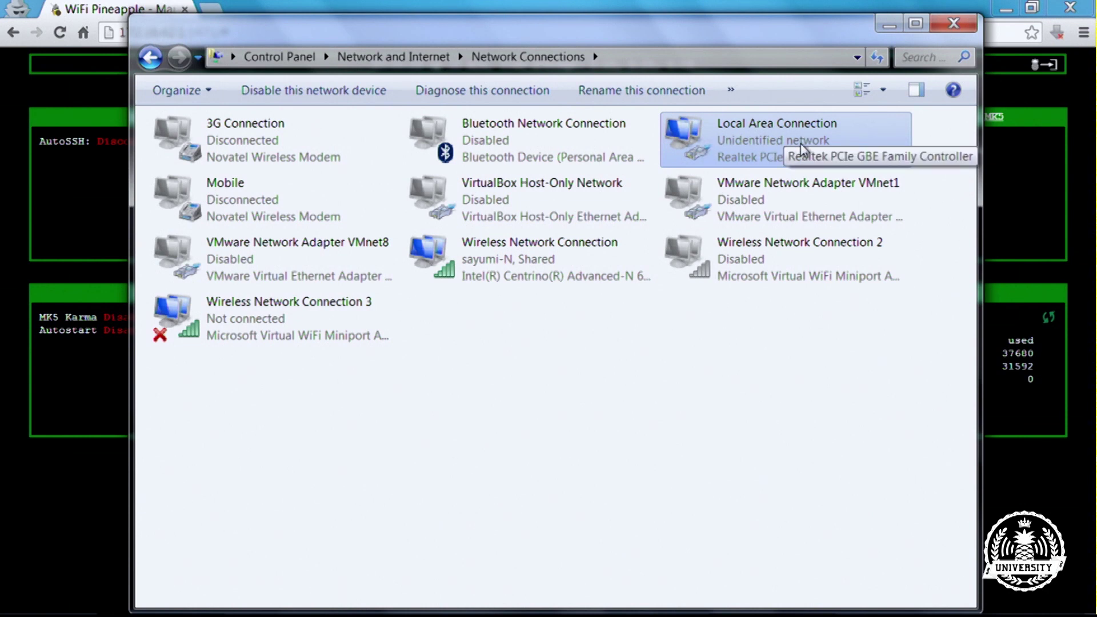
right_click(702, 140)
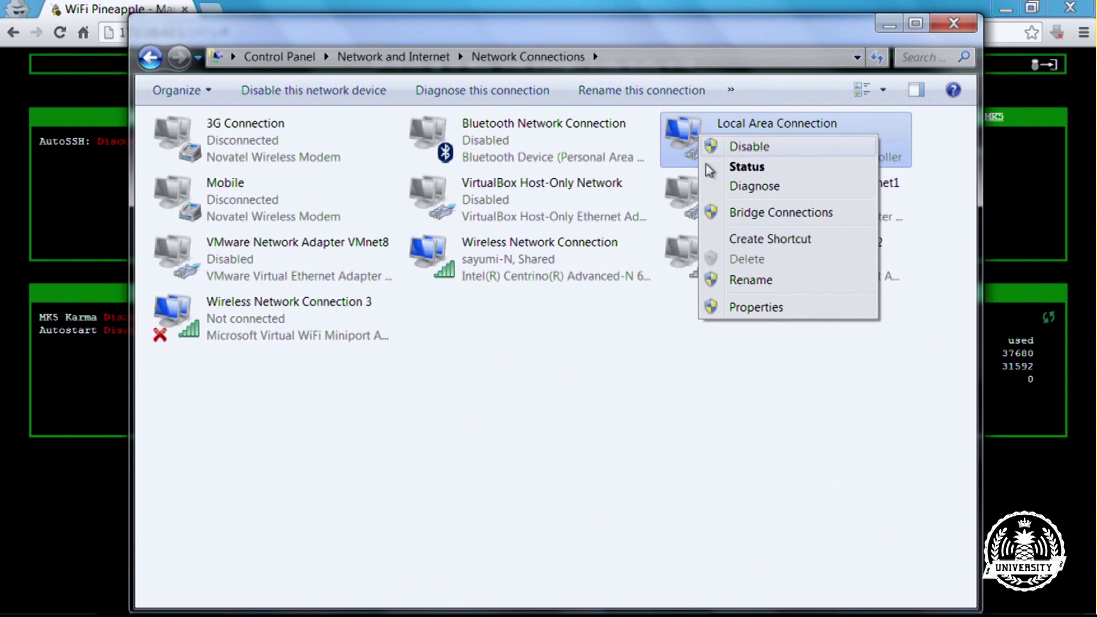
click(757, 308)
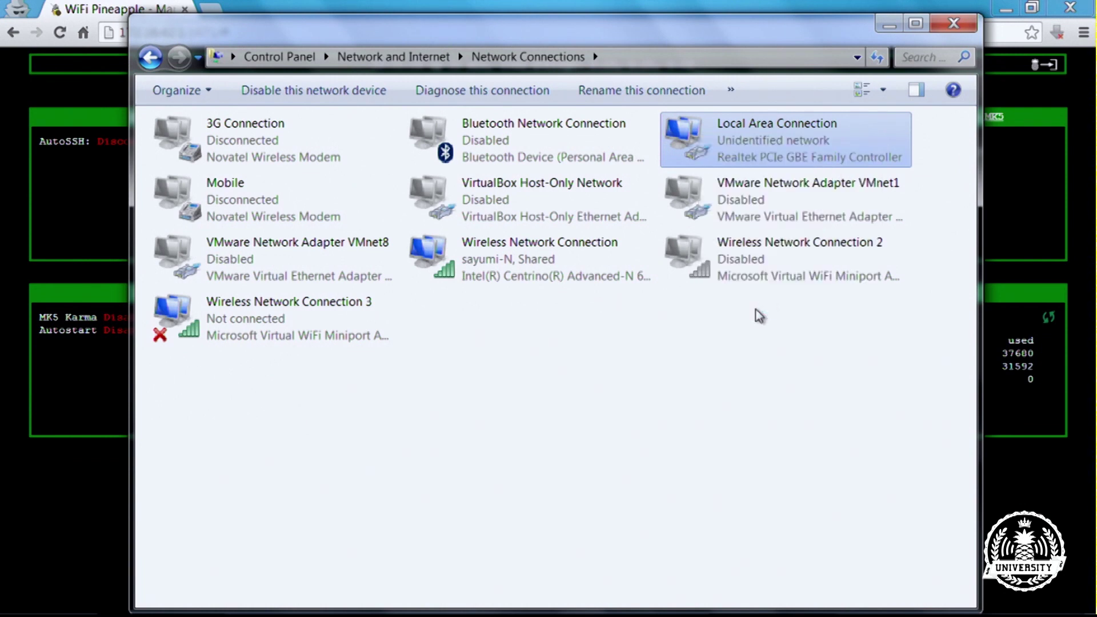
drag(509, 306, 511, 332)
Set Local Area Connection IPv4 to 172.16.42.42, mask 255.255.255.0, DNS 8.8.8.8, and close
click(334, 347)
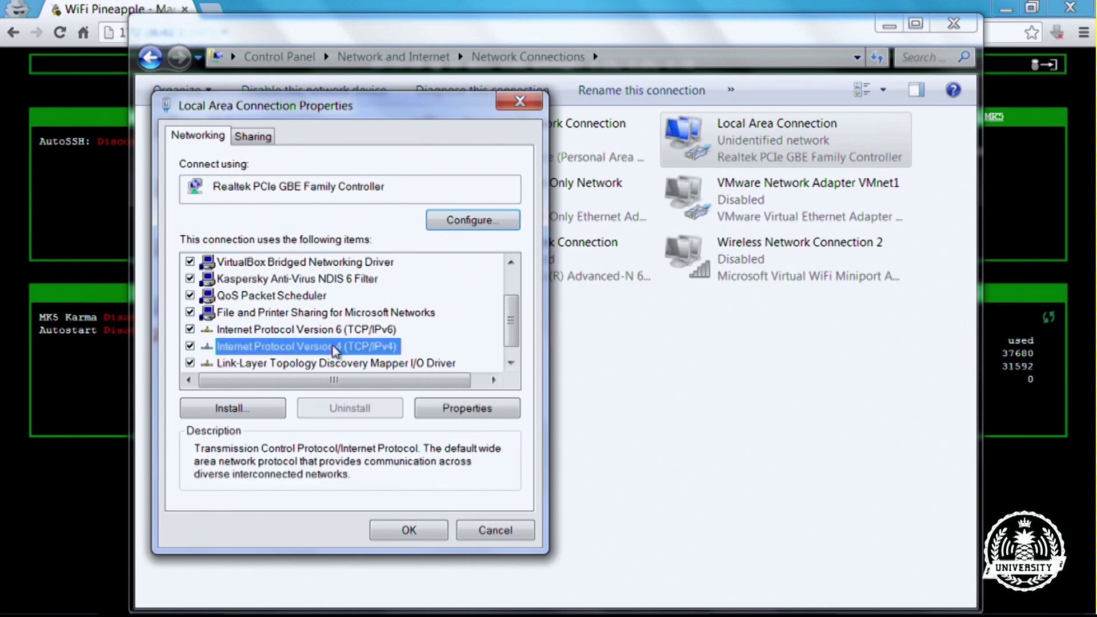
click(451, 417)
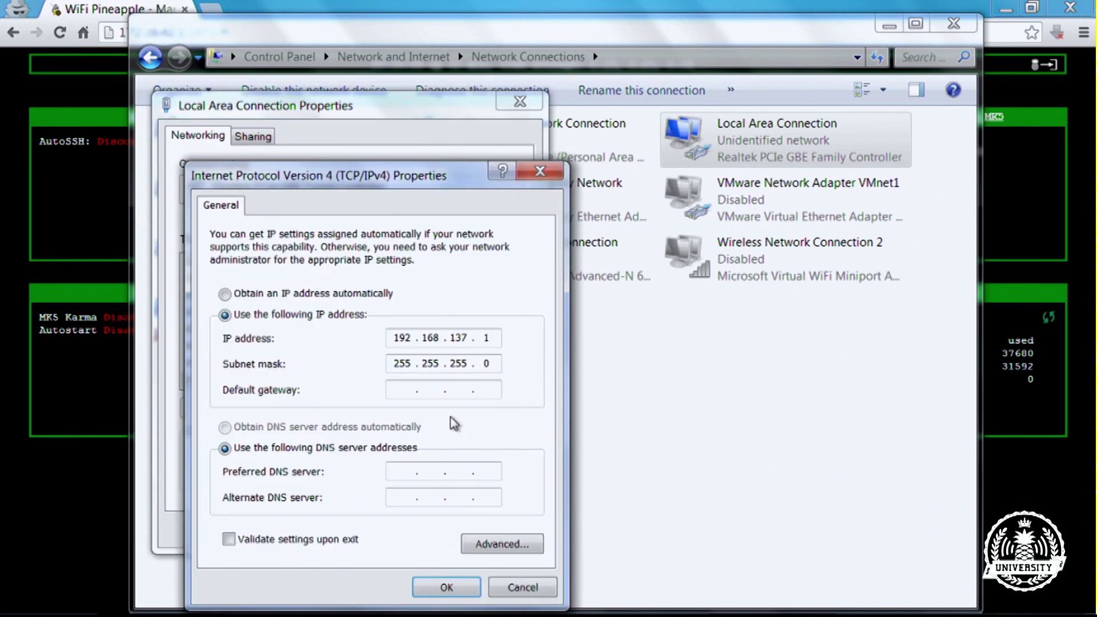
drag(412, 187, 491, 108)
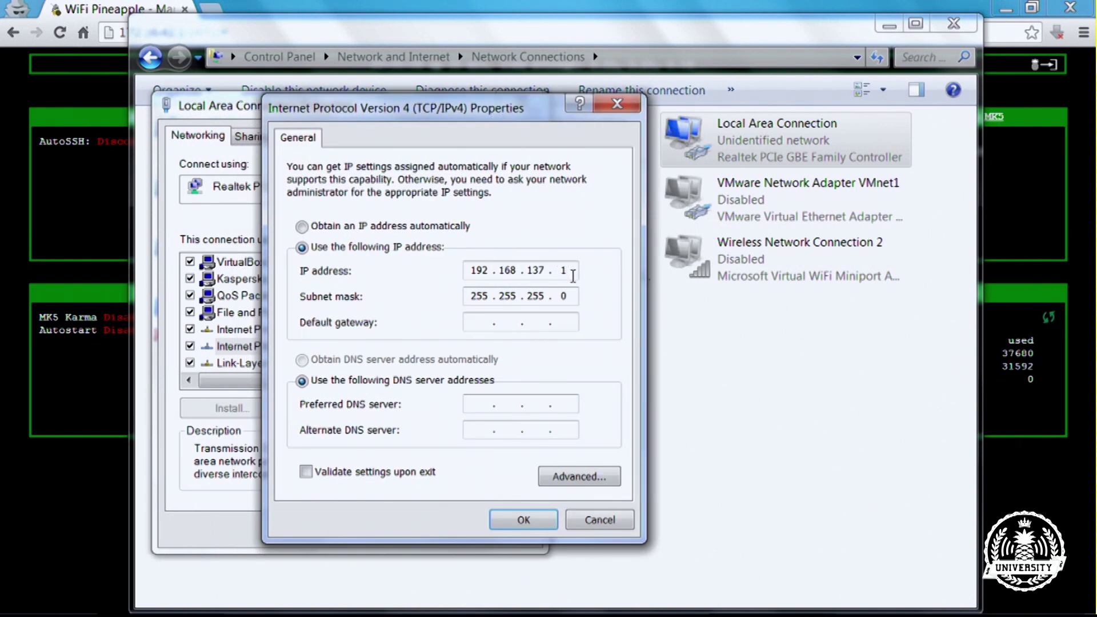
key(BackSpace)
key(BackSpace)
key(BackSpace)
key(BackSpace)
key(BackSpace)
key(BackSpace)
key(BackSpace)
key(BackSpace)
key(BackSpace)
click(528, 323)
key(Tab)
key(Tab)
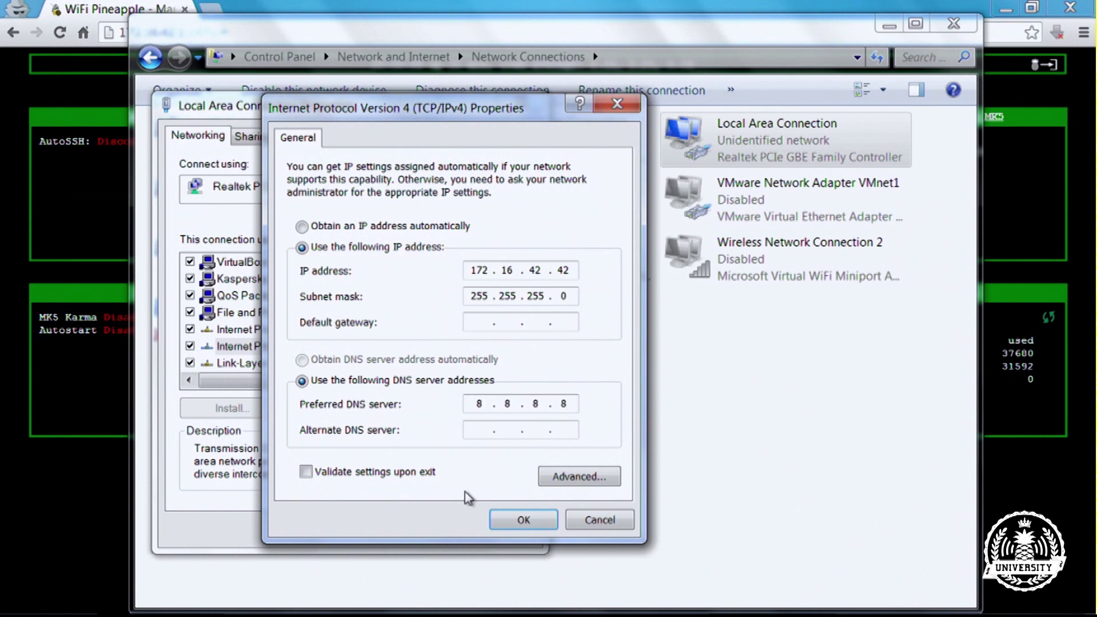
click(513, 522)
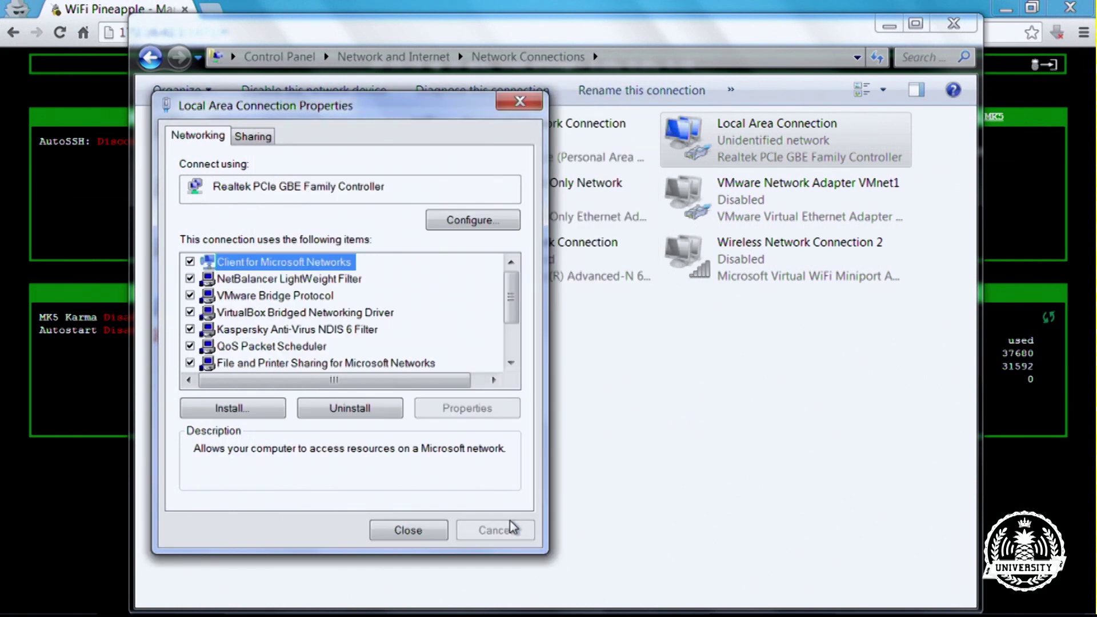
click(422, 530)
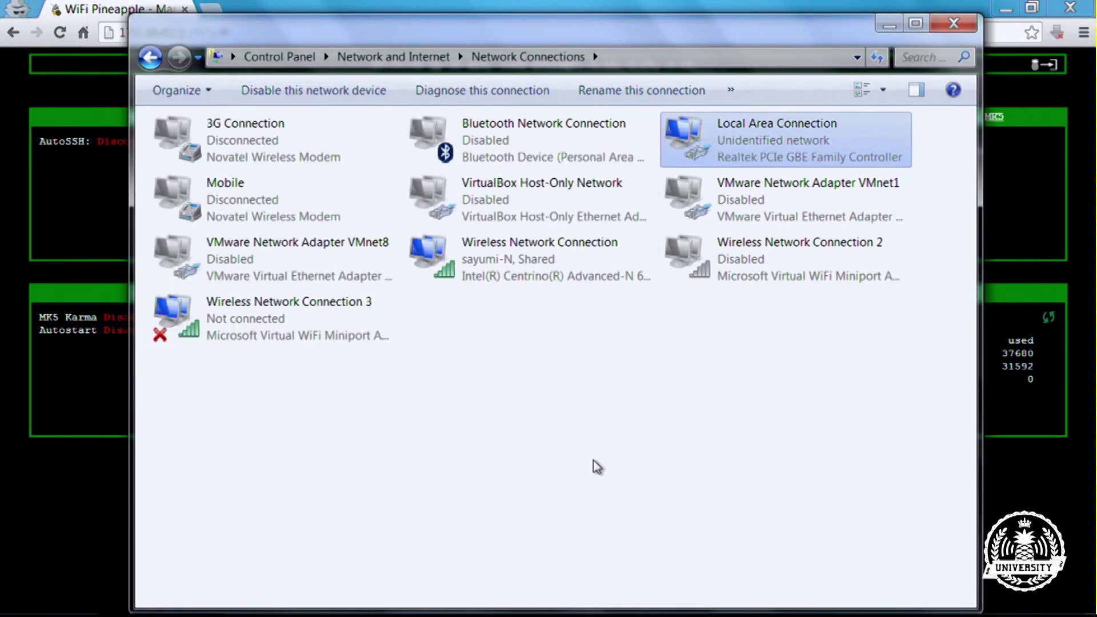
click(615, 459)
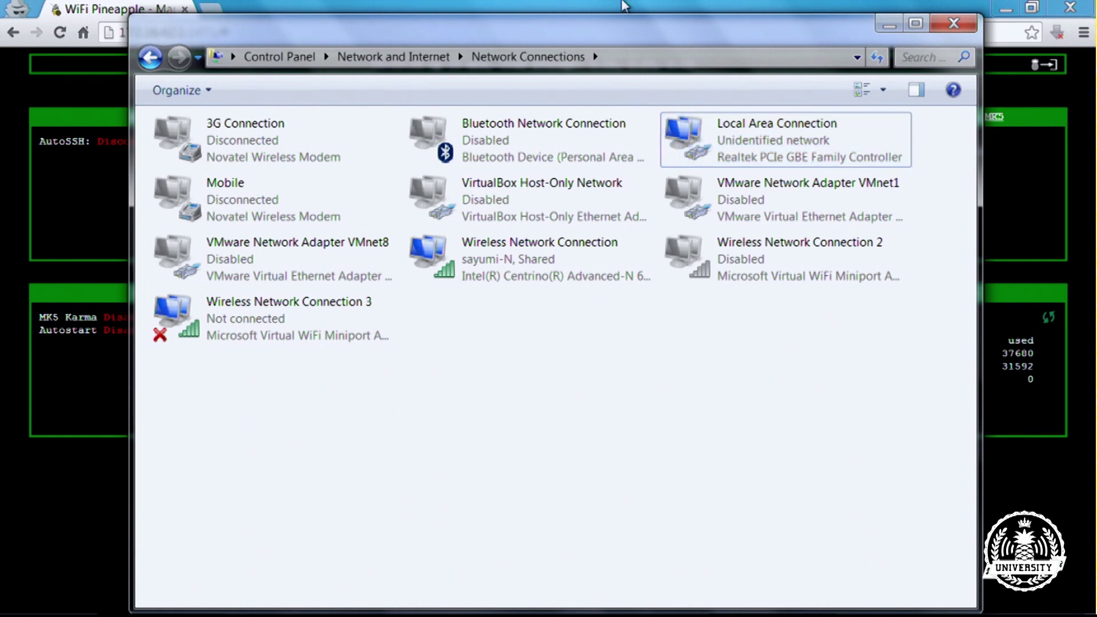
Reload the Pineapple dashboard in Chrome and check the Network tile's Internet IP value
click(625, 6)
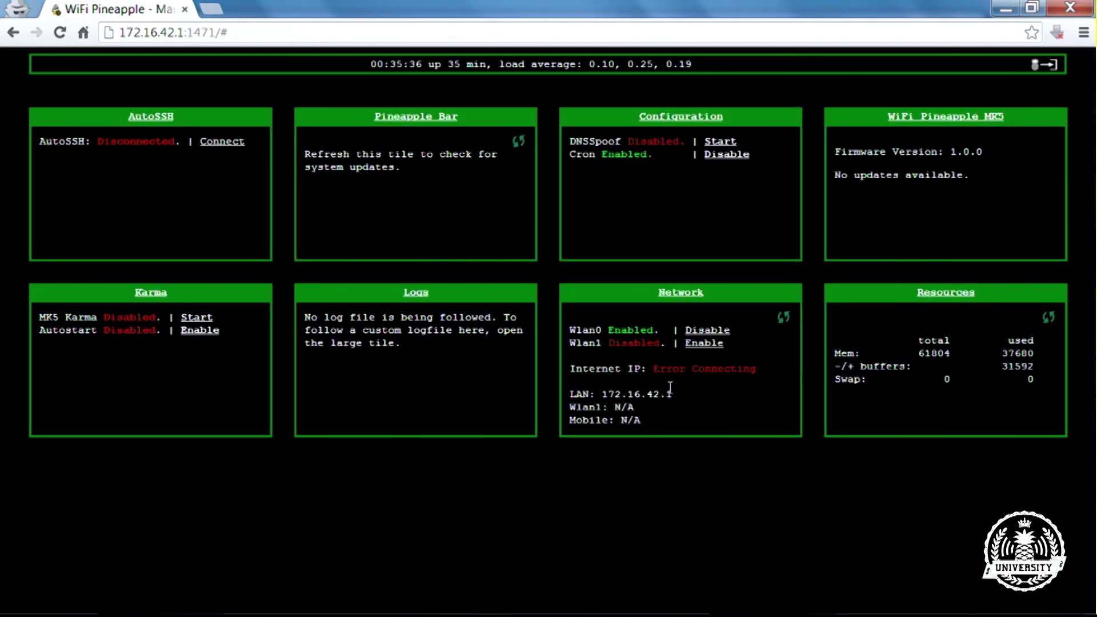
key(F5)
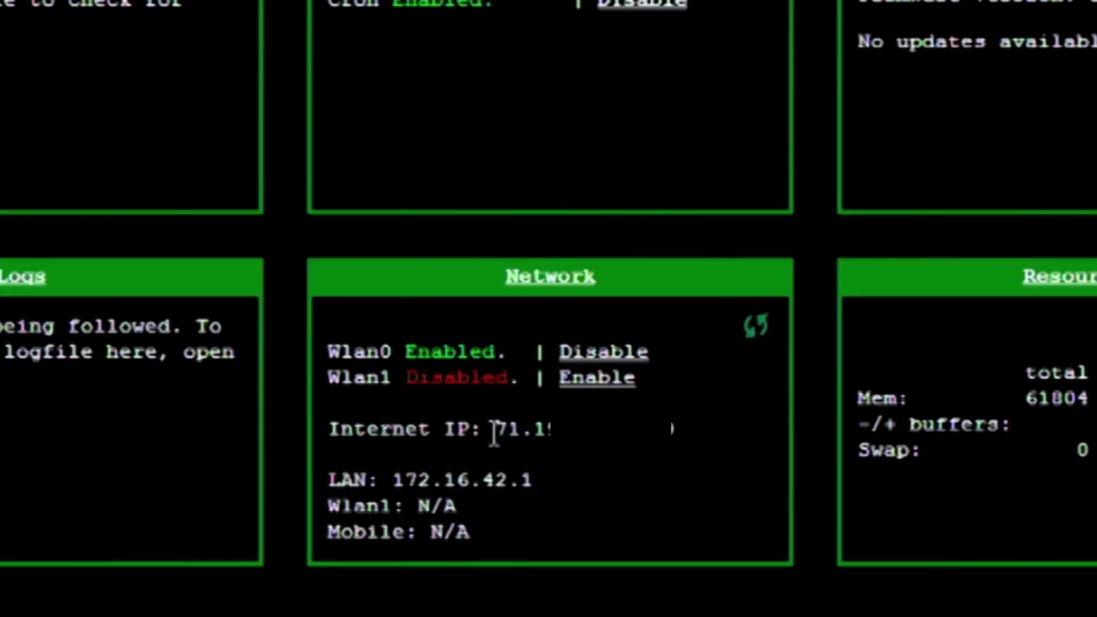
drag(490, 429, 684, 433)
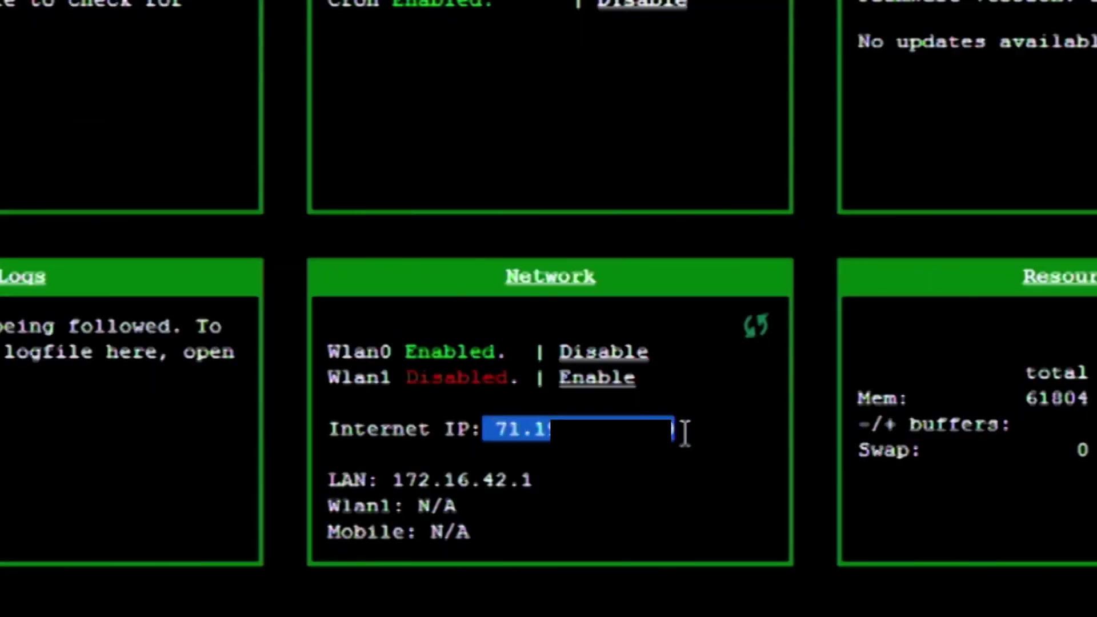
click(676, 434)
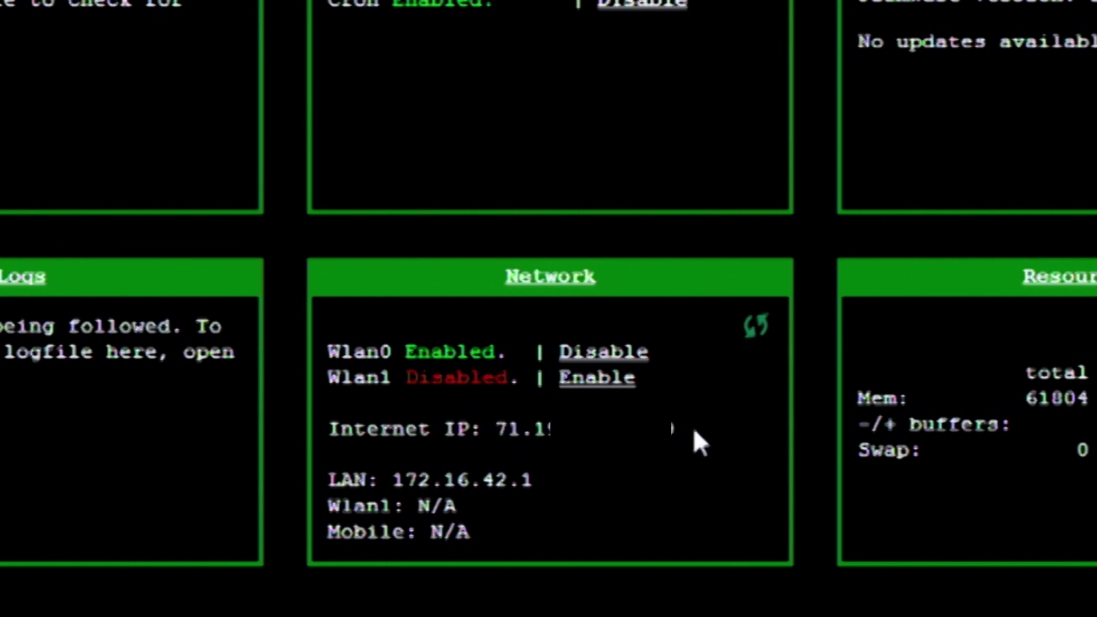
drag(657, 428, 483, 426)
click(534, 457)
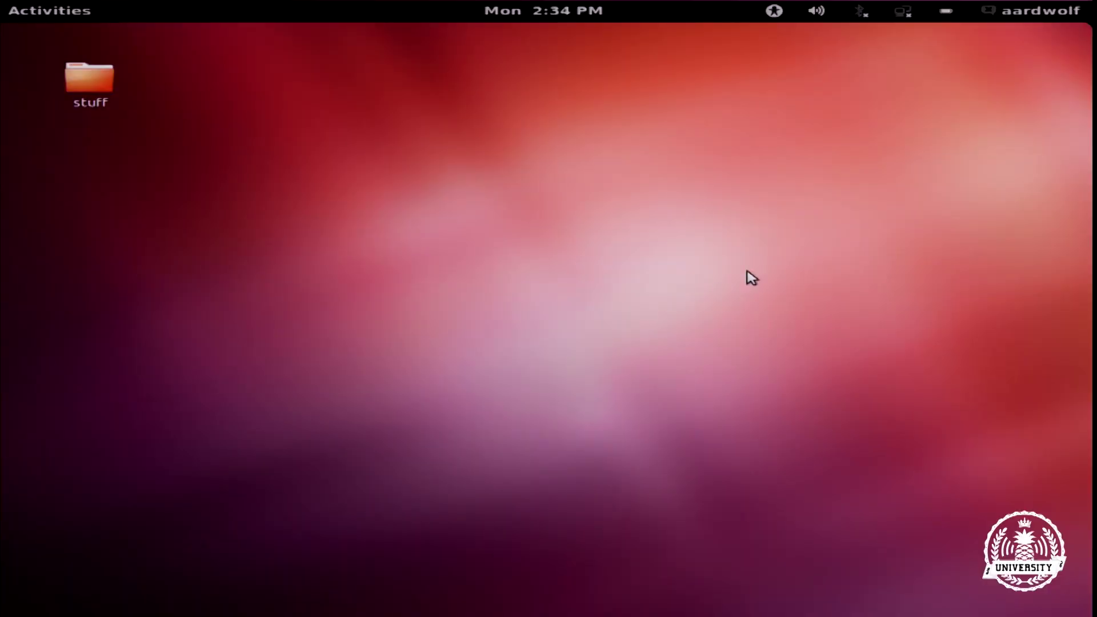
Connect the Ubuntu laptop to the Pineapple5_0F99 wireless network
click(912, 7)
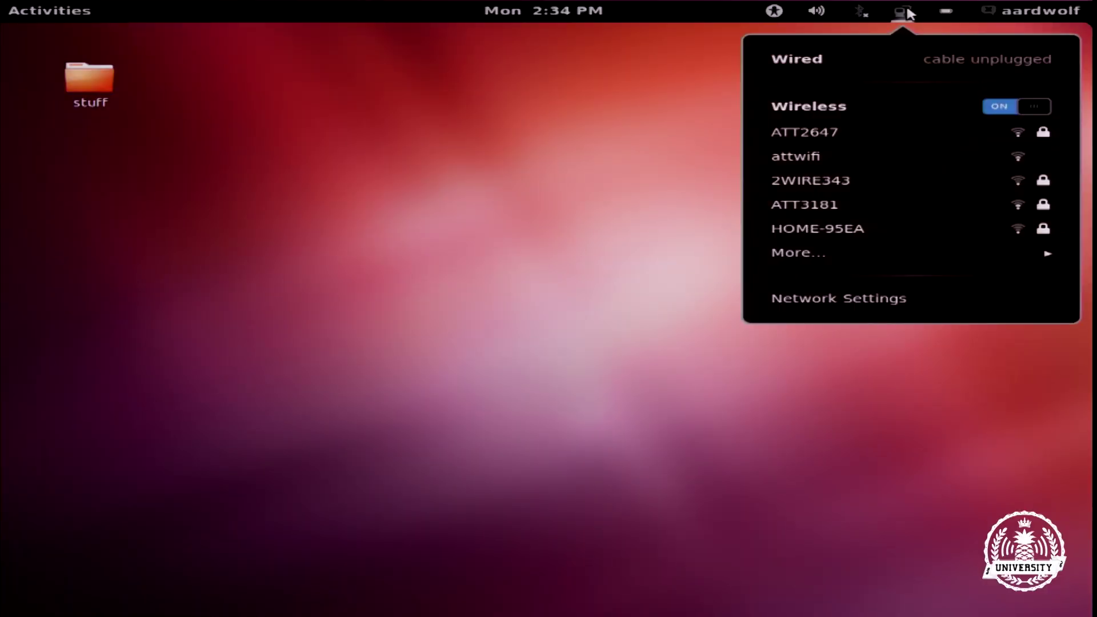
click(882, 247)
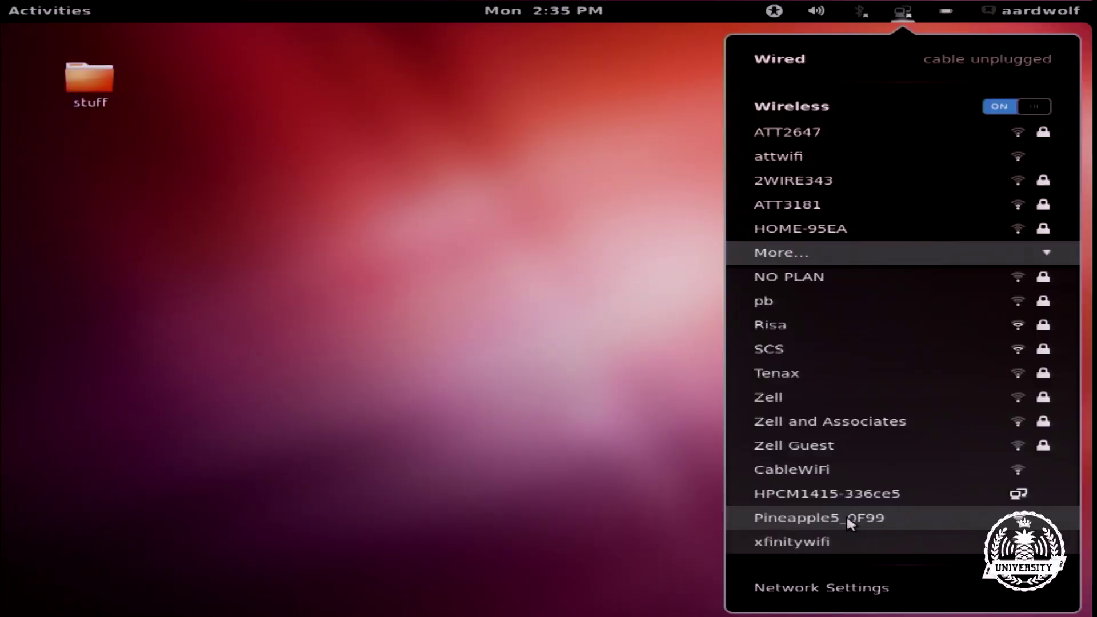
click(847, 518)
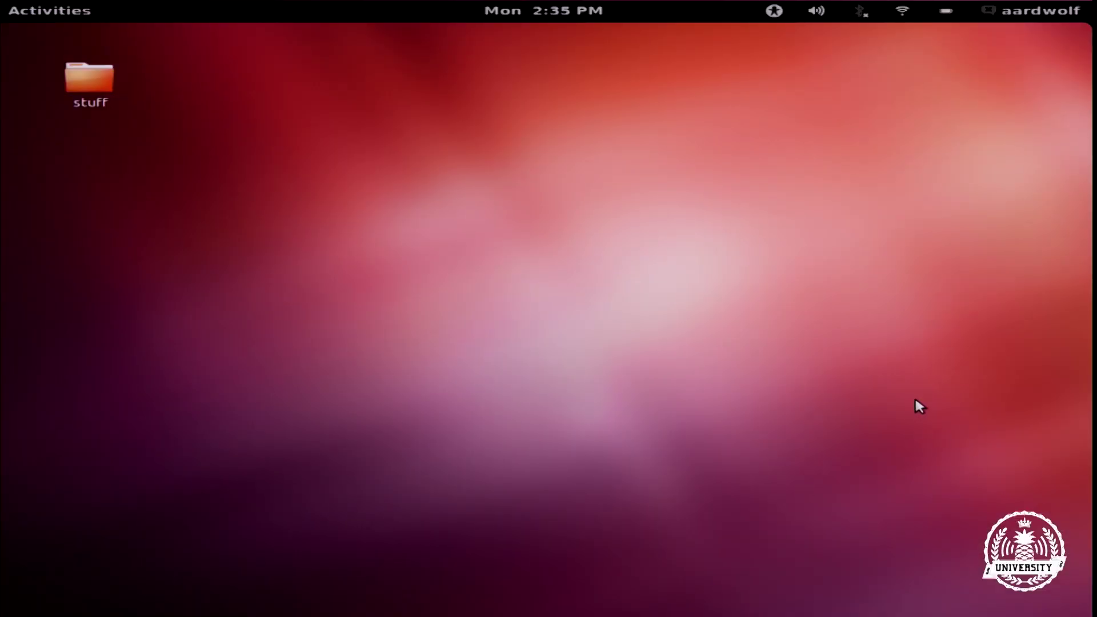
Open a maximized terminal with enlarged text
key(ctrl+alt+t)
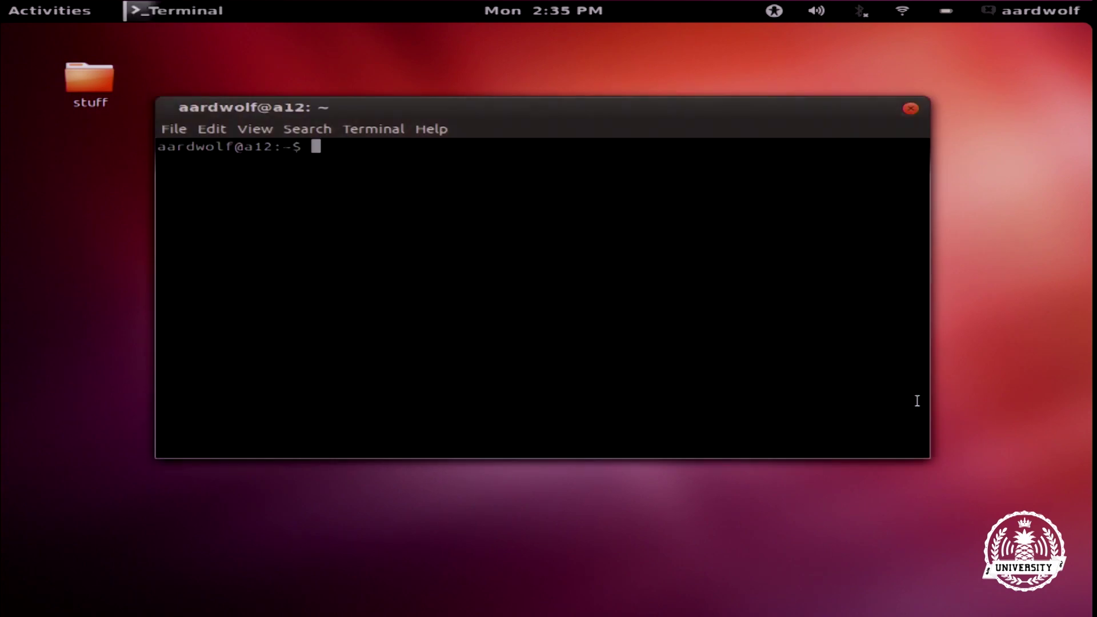
key(super+Up)
key(alt+v)
key(i)
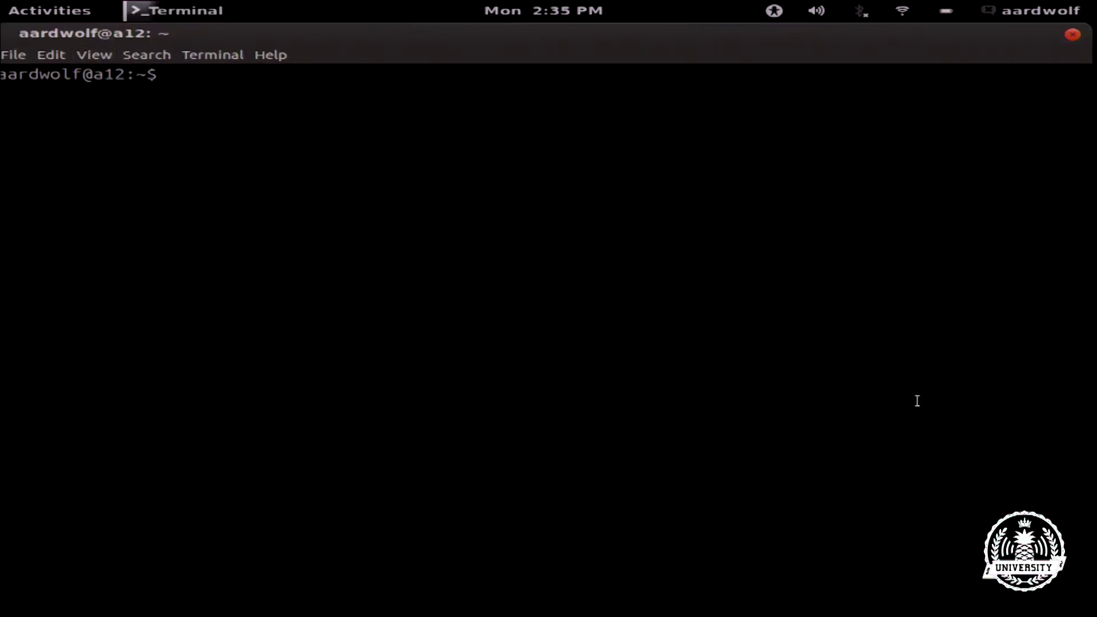
key(alt+v)
Run ifconfig wlan2 to confirm address 172.16.42.223, then ping 8.8.8.8
text(iifconfig wlan2)
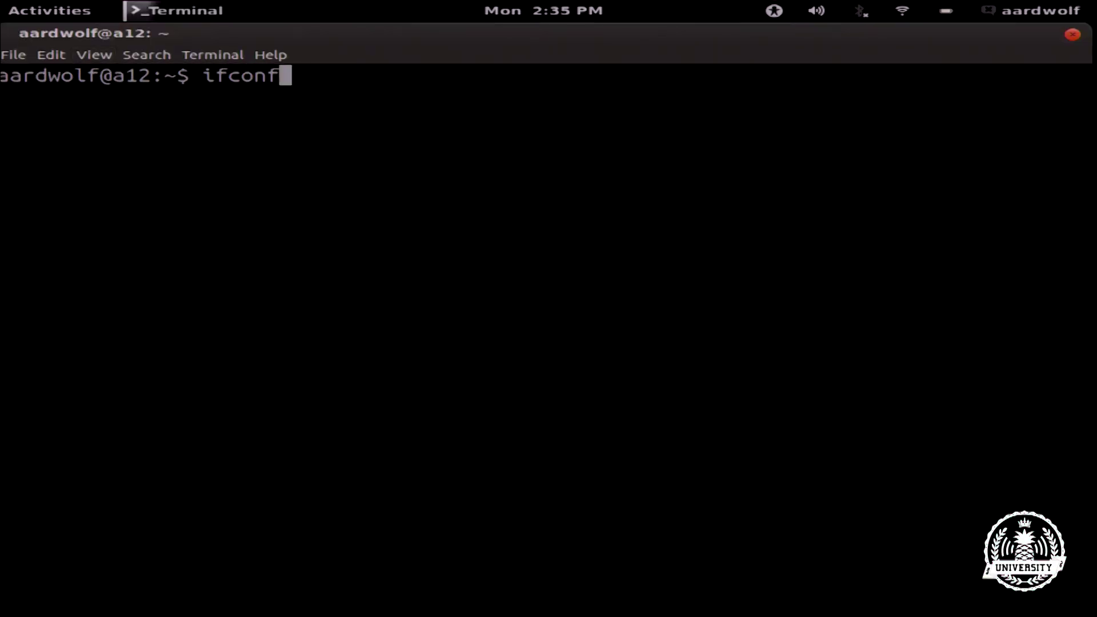
key(Return)
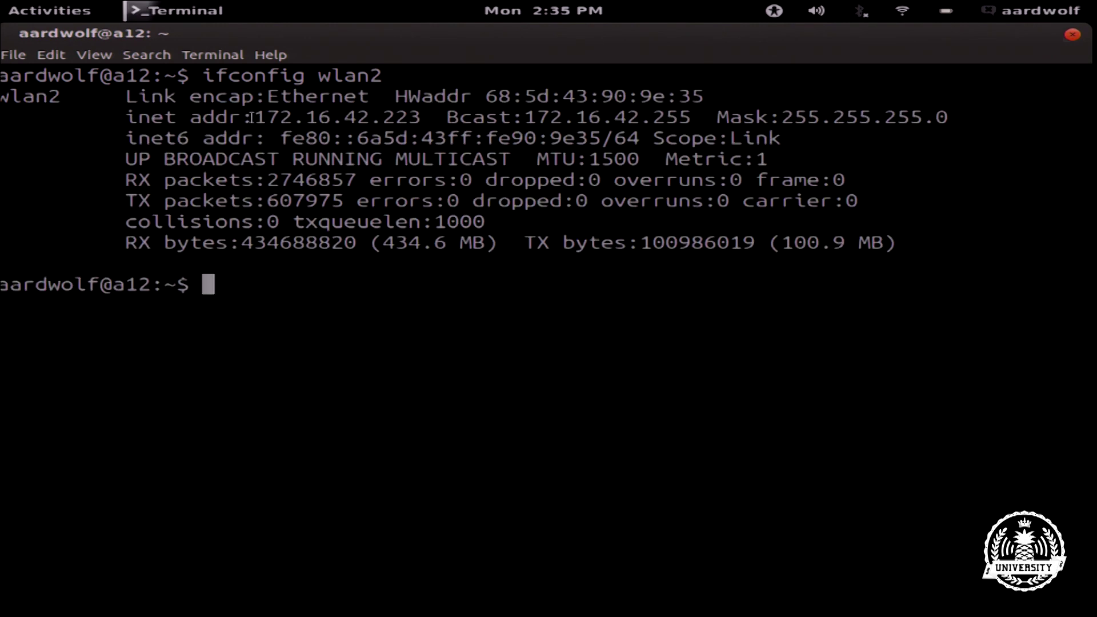
drag(253, 118, 419, 121)
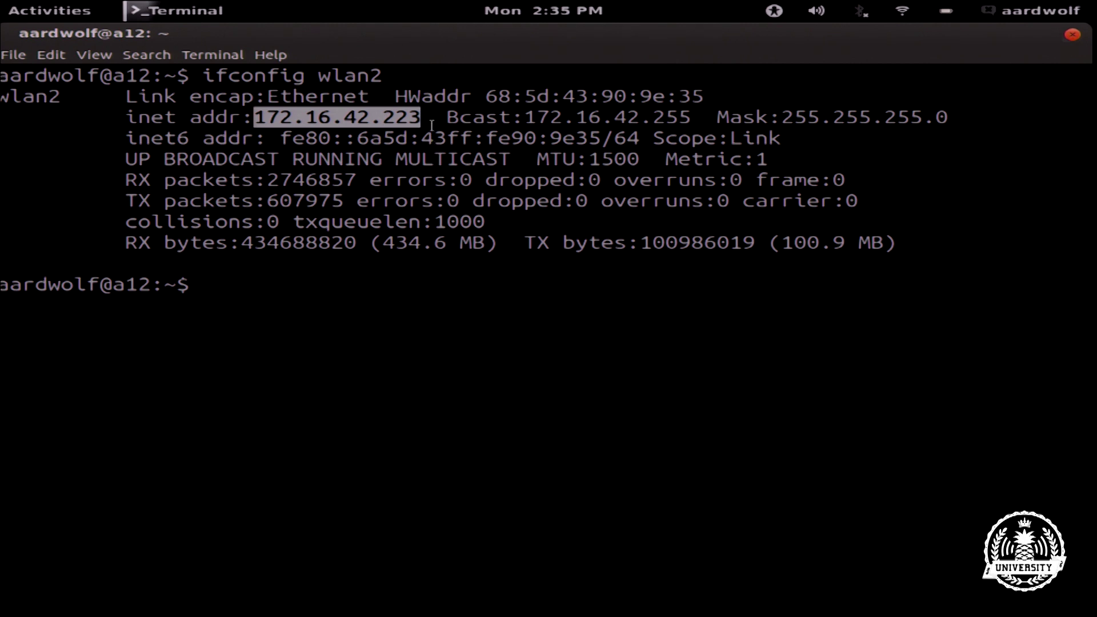
click(436, 119)
text(ping )
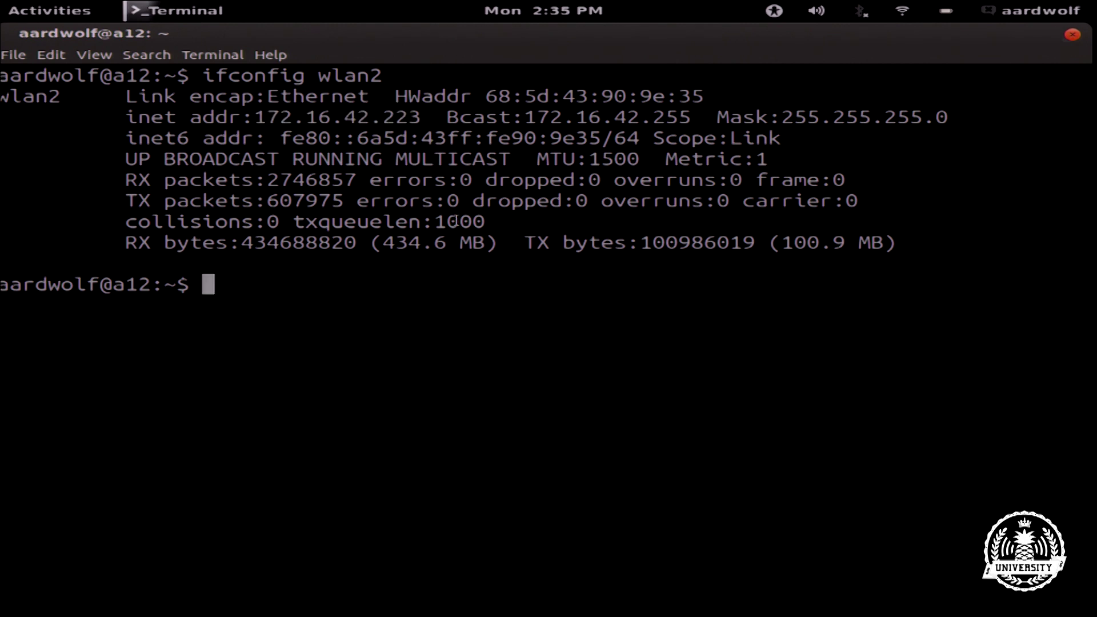
text(8.8.8.8)
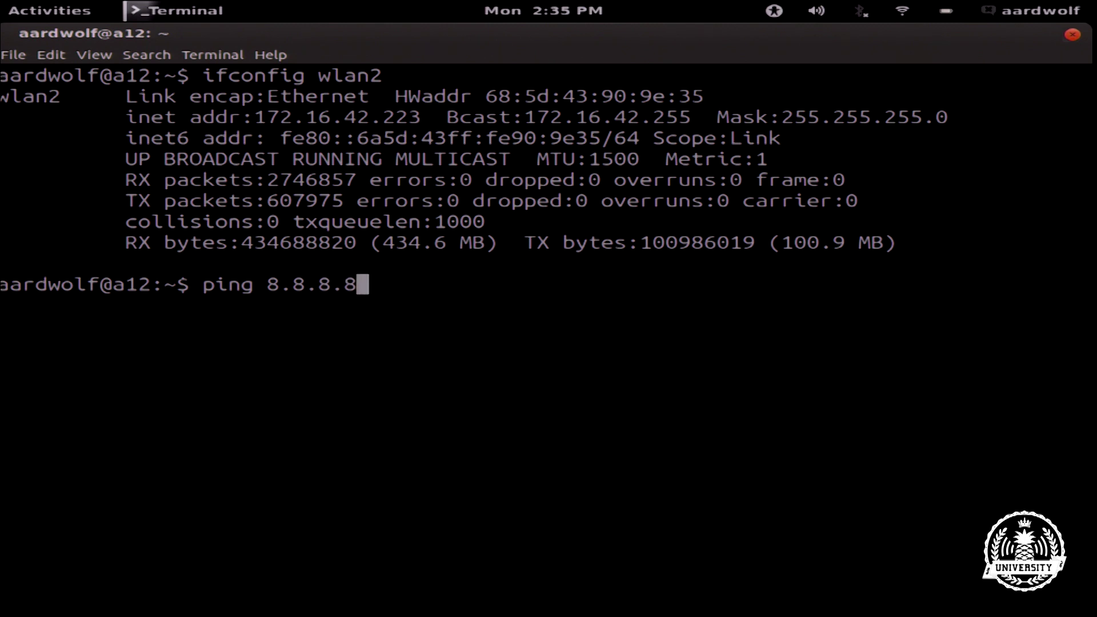
key(Return)
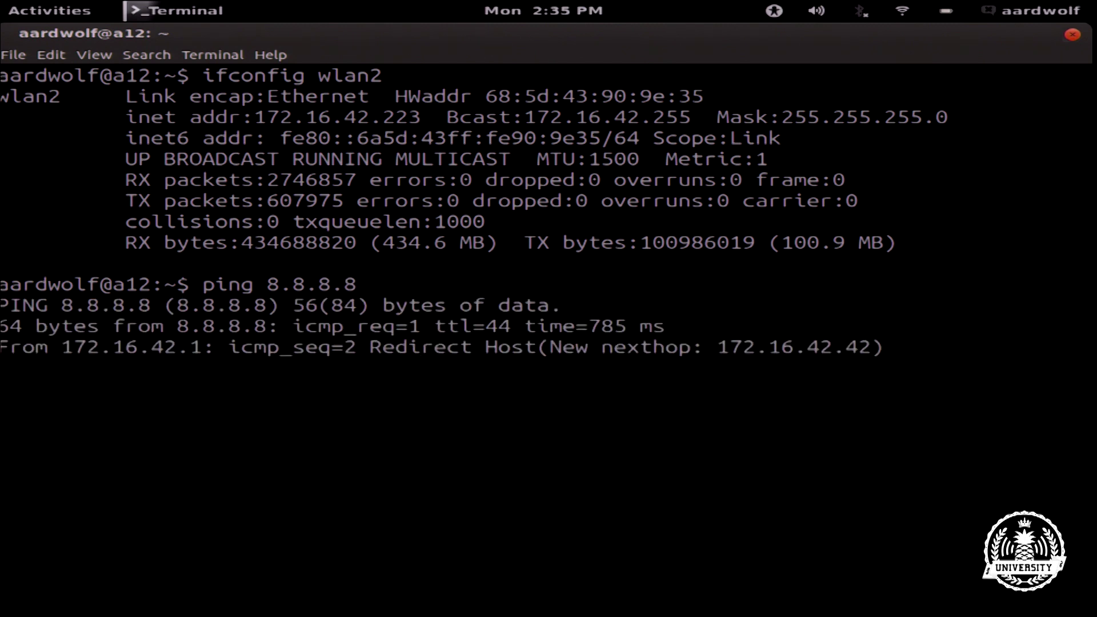